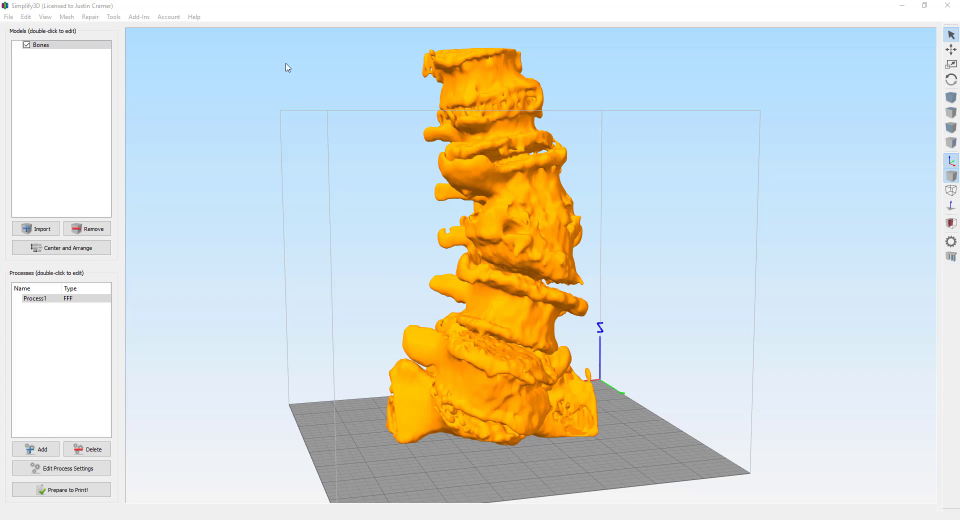
Open the Configuration Assistant to view the printer selection and cancel it without choosing a printer.
{"action": "left_click", "coordinate": [220, 9]}
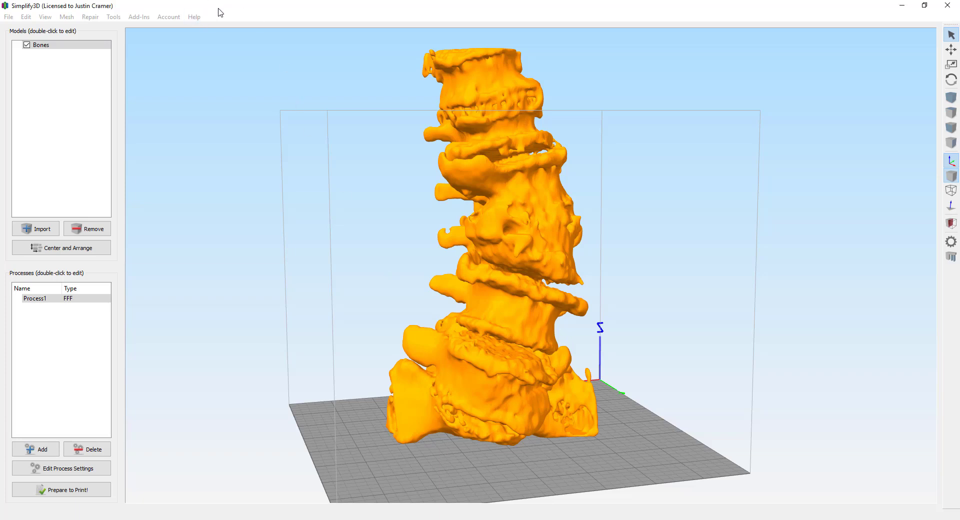
{"action": "left_click", "coordinate": [194, 17]}
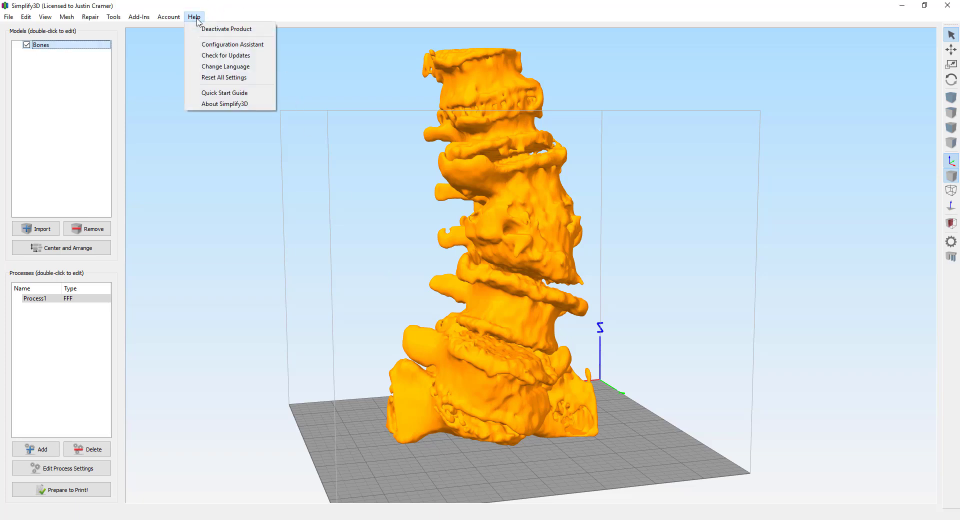
{"action": "left_click", "coordinate": [212, 45]}
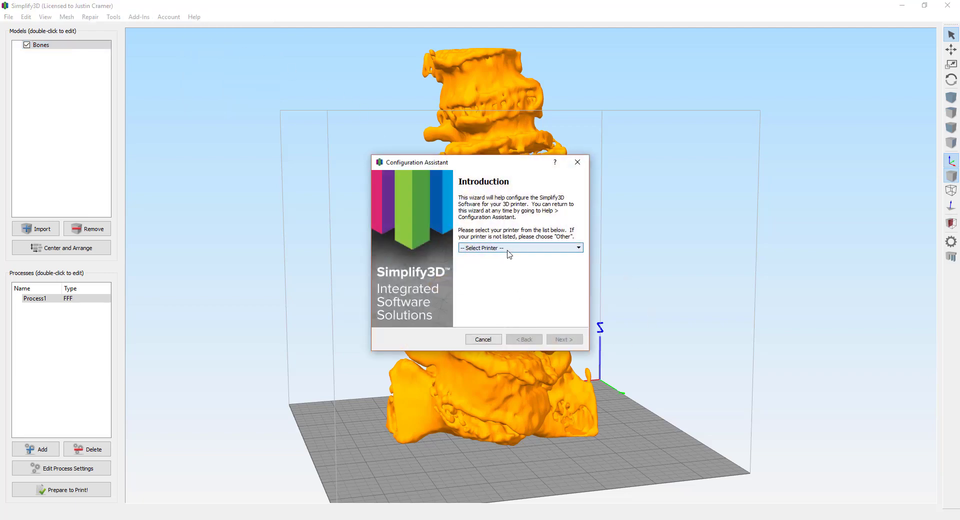
{"action": "left_click", "coordinate": [482, 339]}
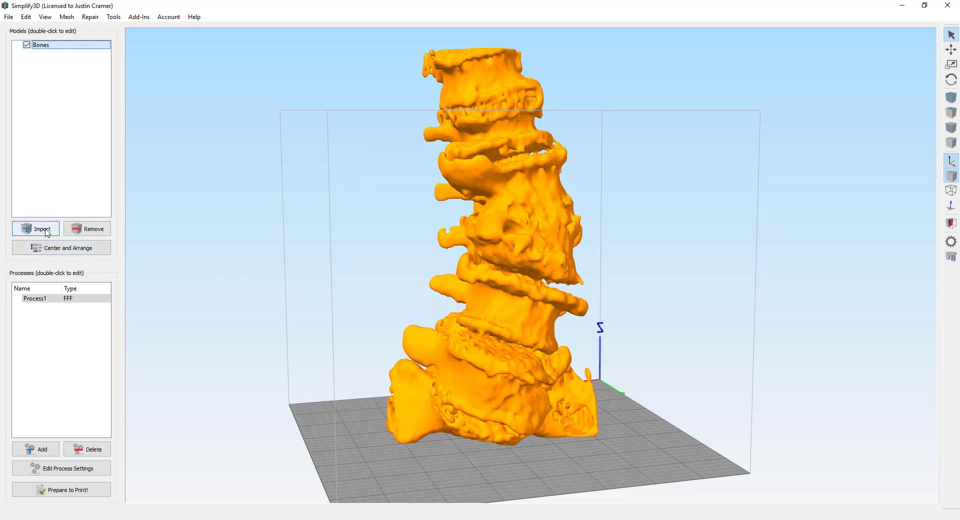
Move the Bones model freehand a short distance across the build plate.
{"action": "left_click_drag", "start_coordinate": [355, 458], "coordinate": [768, 421]}
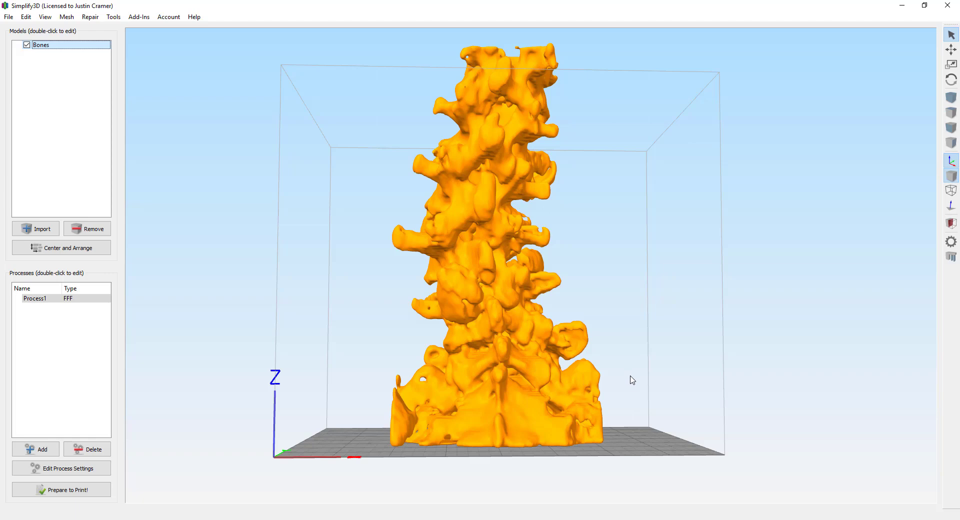
{"action": "left_click_drag", "start_coordinate": [630, 379], "coordinate": [452, 425]}
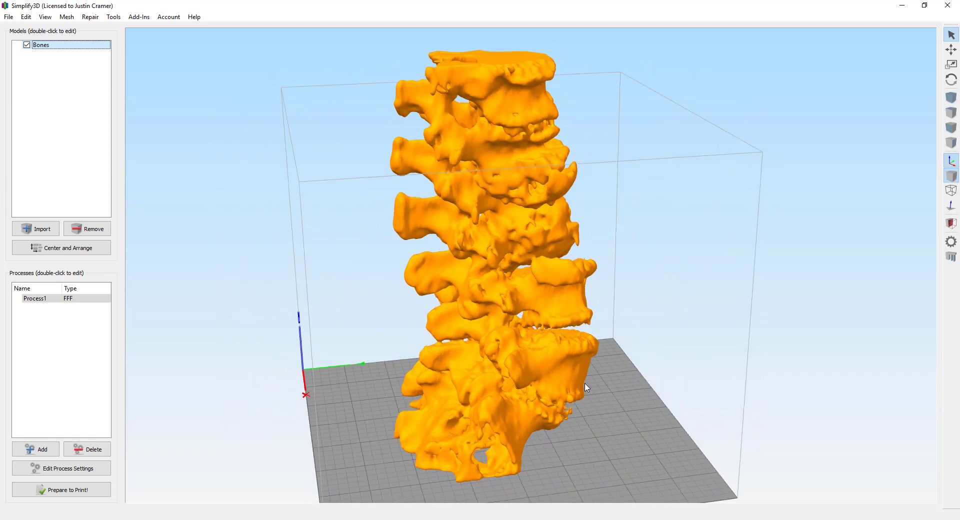
{"action": "left_click", "coordinate": [950, 49]}
{"action": "left_click_drag", "start_coordinate": [544, 423], "coordinate": [517, 451]}
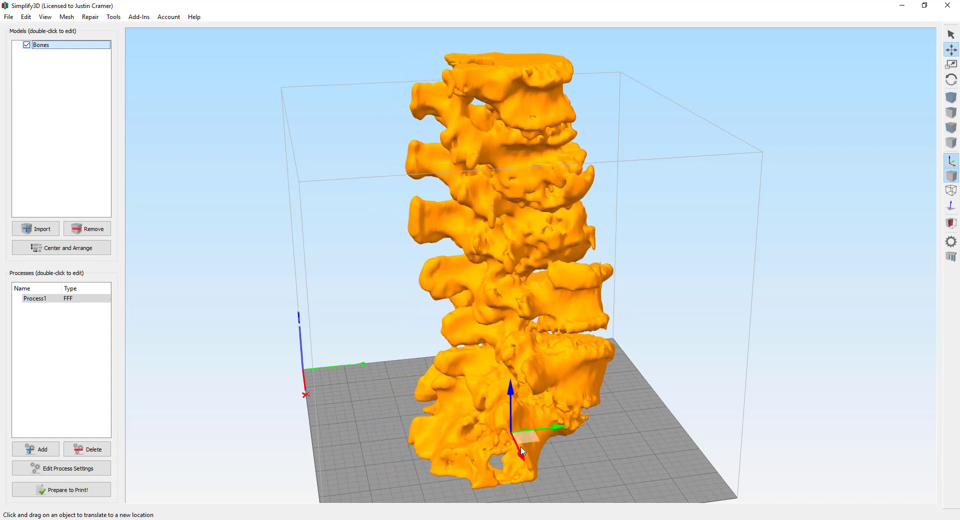
View the general preferences, including the 3D transform gizmo option and mouse shortcuts, and cancel without applying changes.
{"action": "left_click", "coordinate": [114, 17]}
{"action": "left_click", "coordinate": [131, 29]}
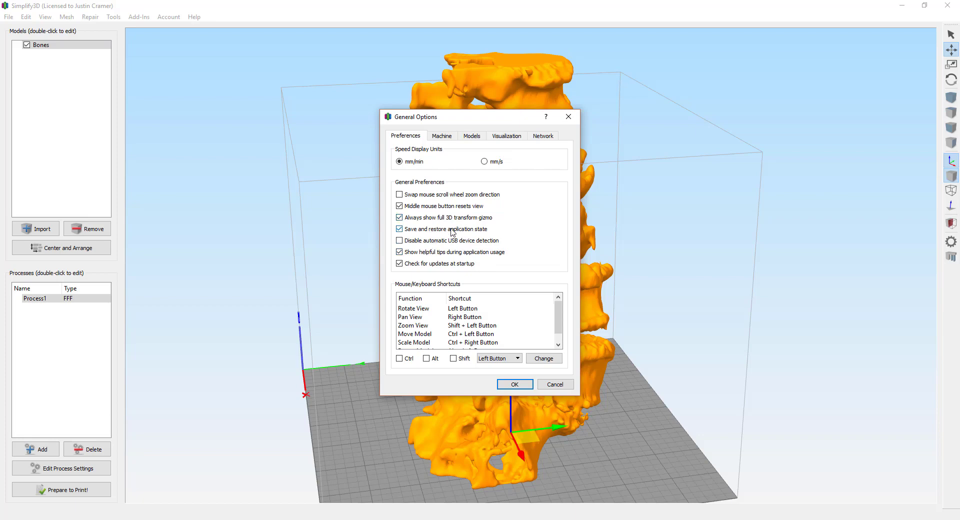
{"action": "left_click", "coordinate": [555, 385]}
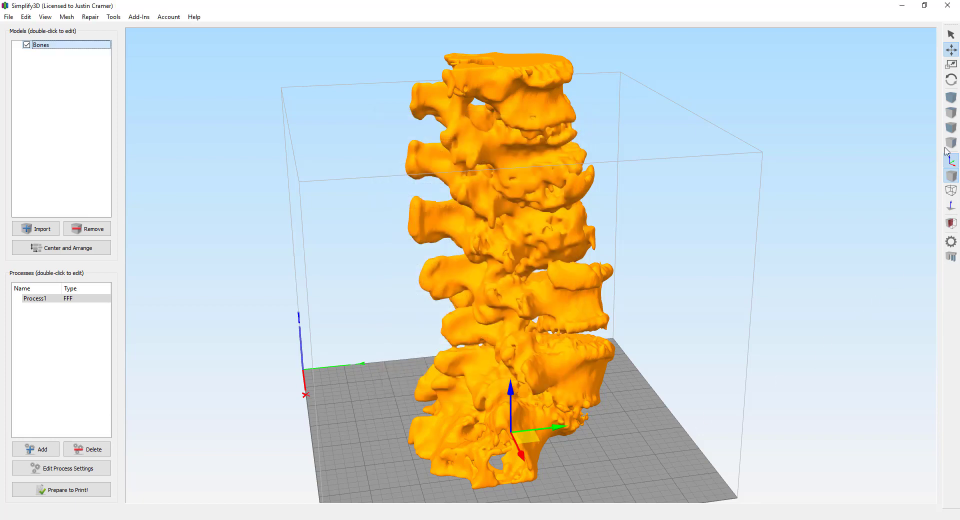
Try scaling the Bones model freehand with the scale gizmo and undo the change.
{"action": "left_click", "coordinate": [951, 65]}
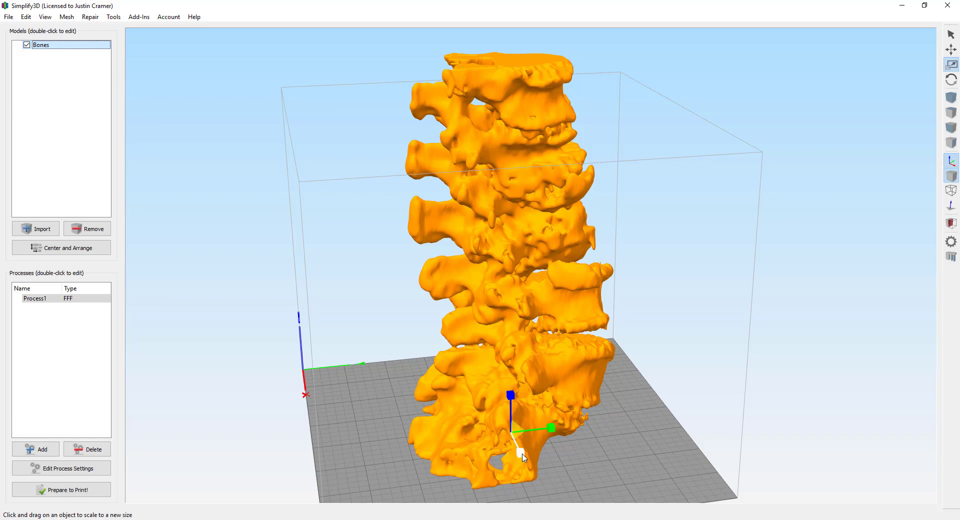
{"action": "left_click_drag", "start_coordinate": [522, 453], "coordinate": [524, 441]}
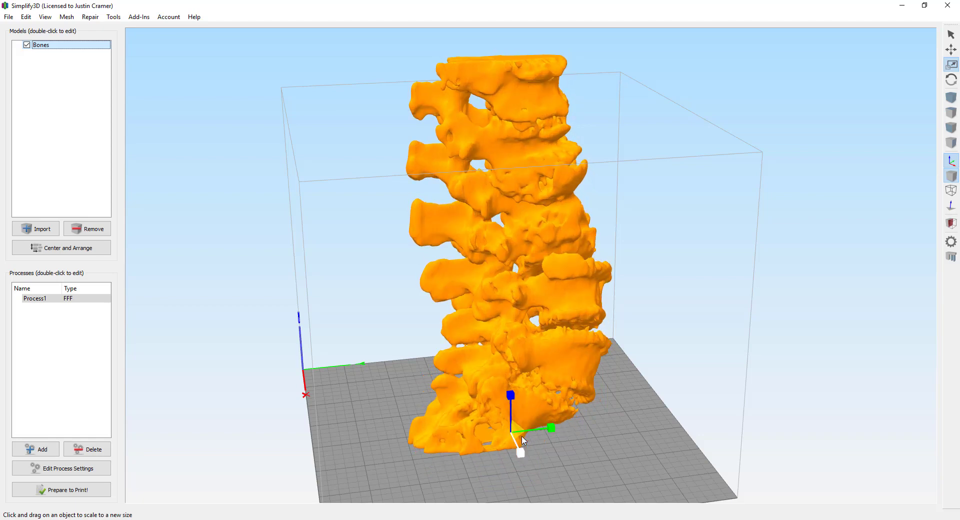
{"action": "key", "text": "ctrl+z"}
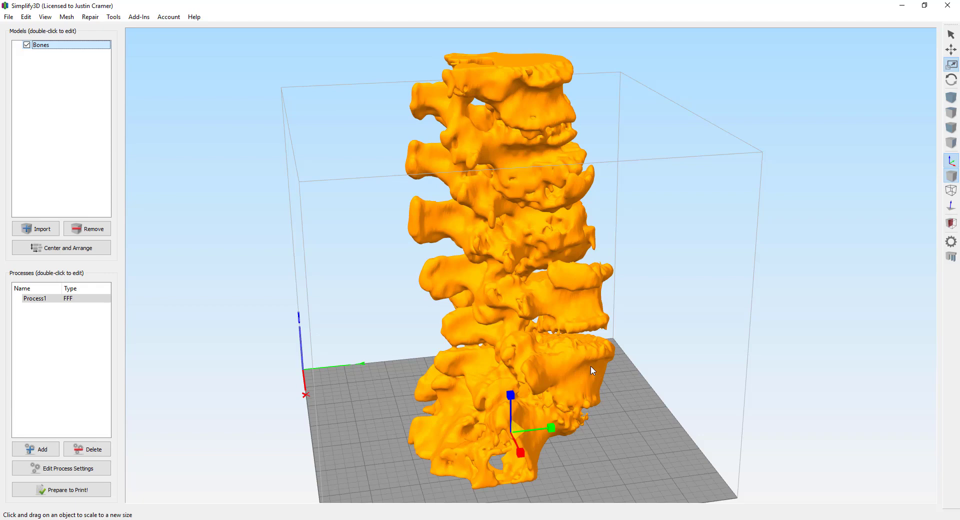
Examine the Bones model's position, scaling and rotation settings and close them.
{"action": "double_click", "coordinate": [552, 303]}
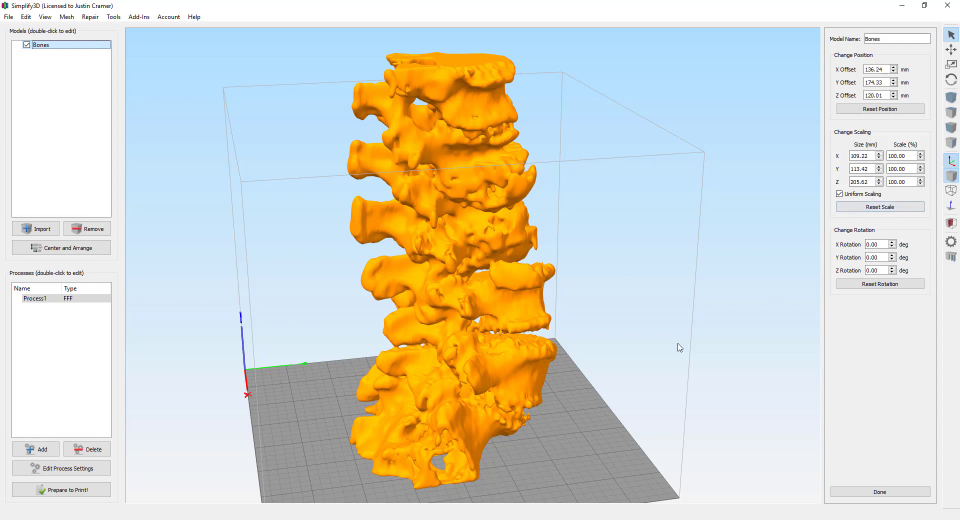
{"action": "left_click", "coordinate": [490, 424]}
{"action": "left_click", "coordinate": [880, 493]}
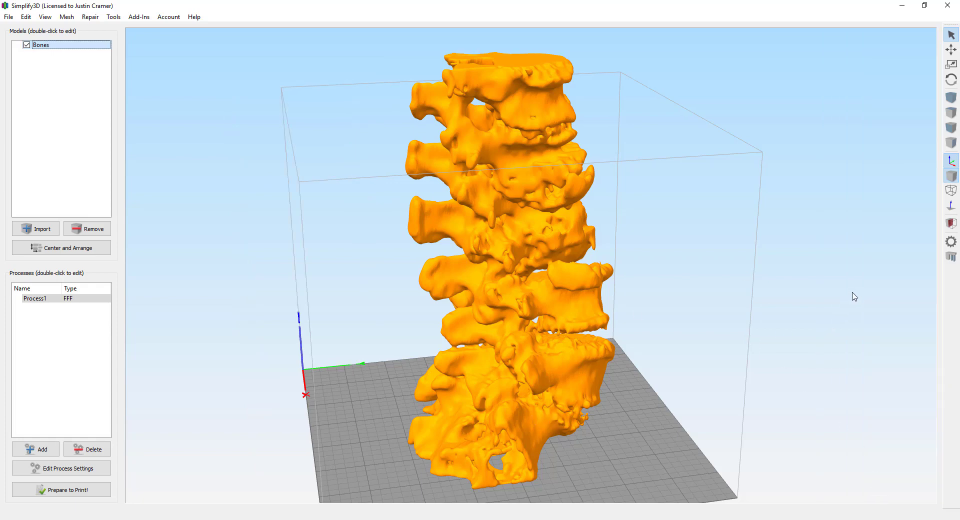
Generate automatic Normal supports for the Bones model with 4.00 mm pillar resolution and a 45 degree maximum overhang angle.
{"action": "left_click_drag", "start_coordinate": [759, 304], "coordinate": [686, 268]}
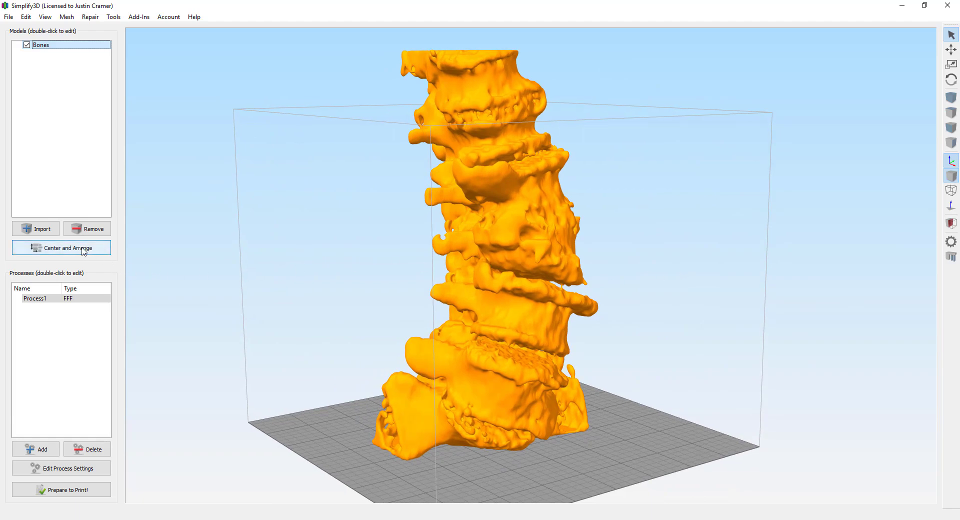
{"action": "left_click", "coordinate": [951, 258]}
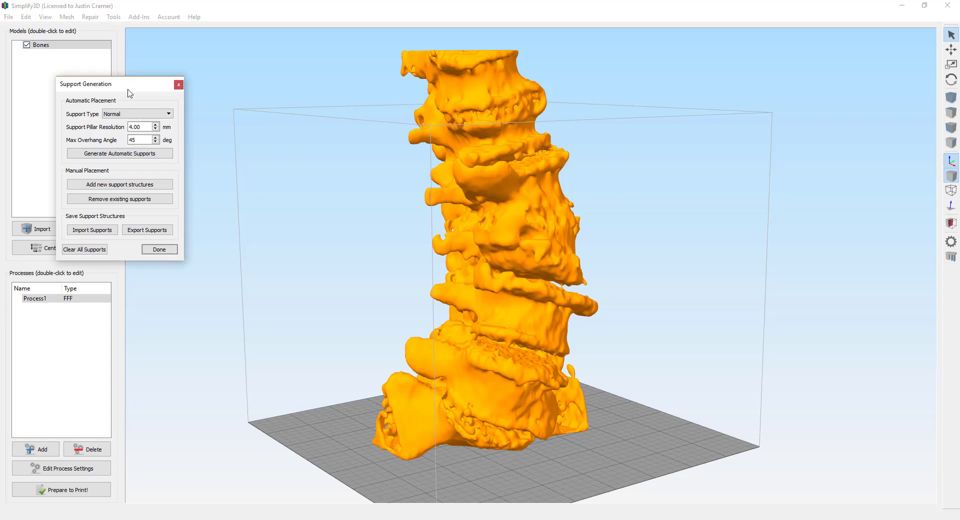
{"action": "double_click", "coordinate": [140, 127]}
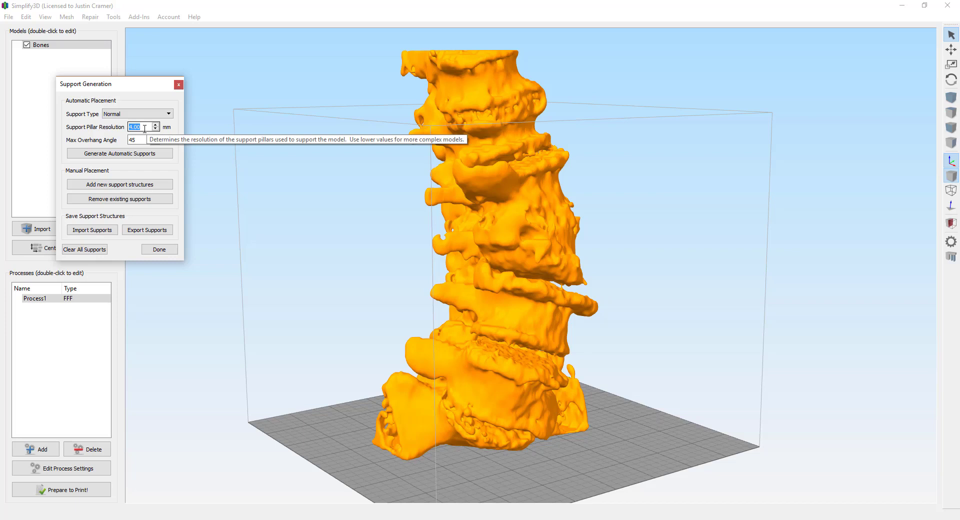
{"action": "left_click", "coordinate": [141, 141]}
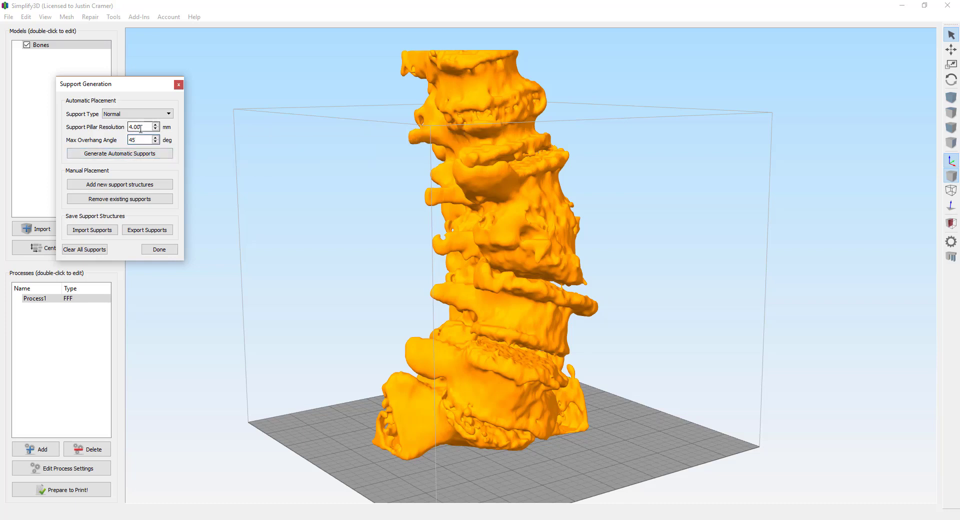
{"action": "left_click", "coordinate": [138, 140]}
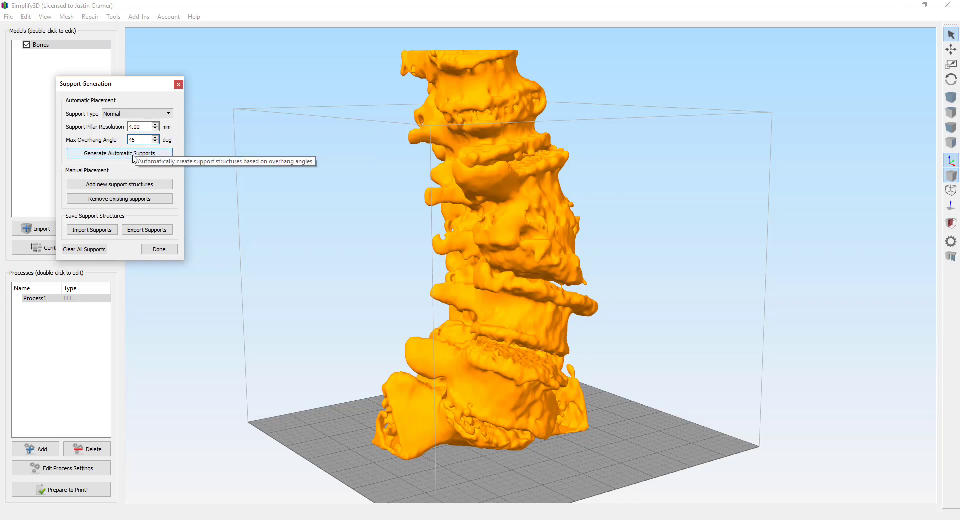
{"action": "left_click", "coordinate": [134, 158]}
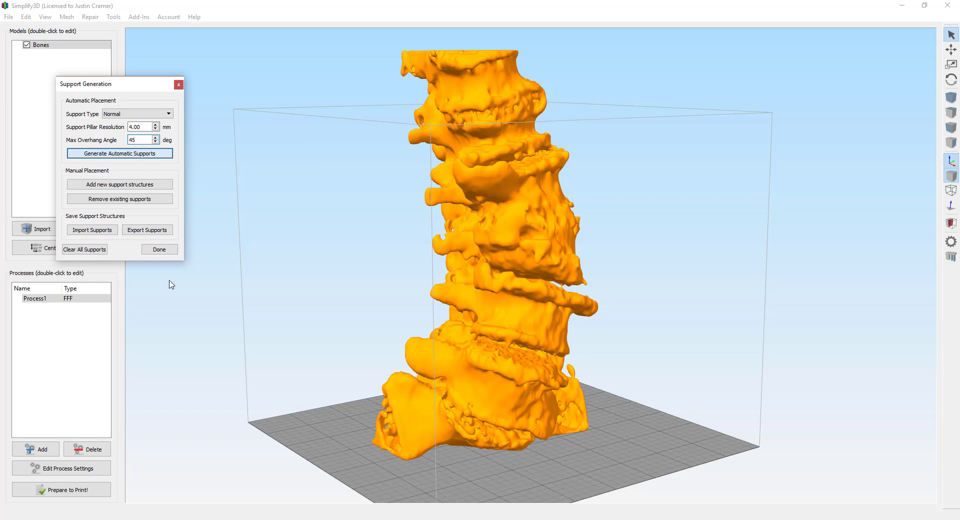
{"action": "left_click_drag", "start_coordinate": [327, 361], "coordinate": [603, 379]}
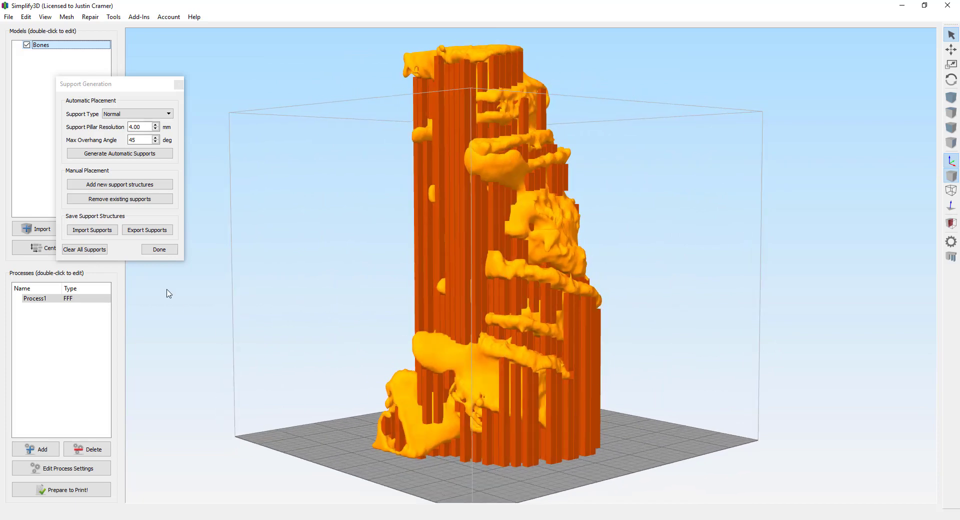
Manually add a new support pillar beneath the lower part of the spine.
{"action": "left_click", "coordinate": [143, 185]}
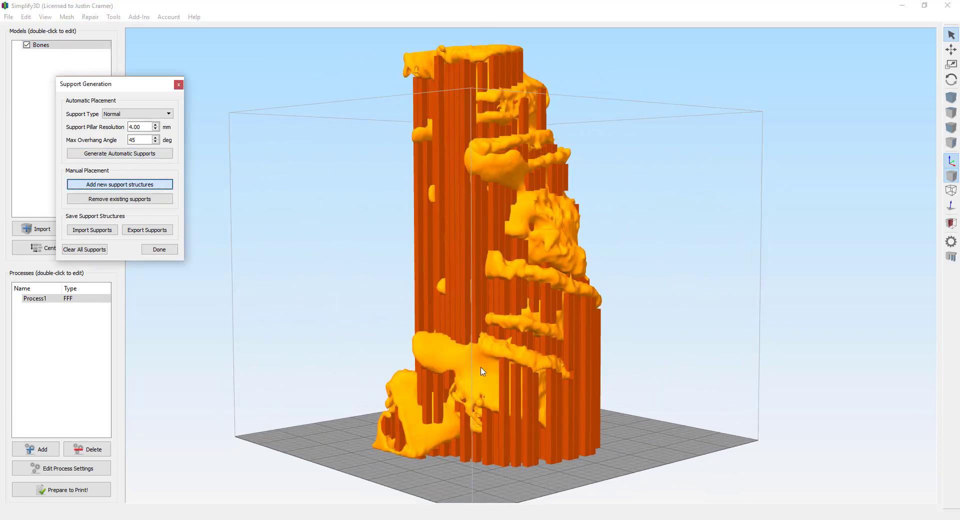
{"action": "left_click", "coordinate": [493, 405]}
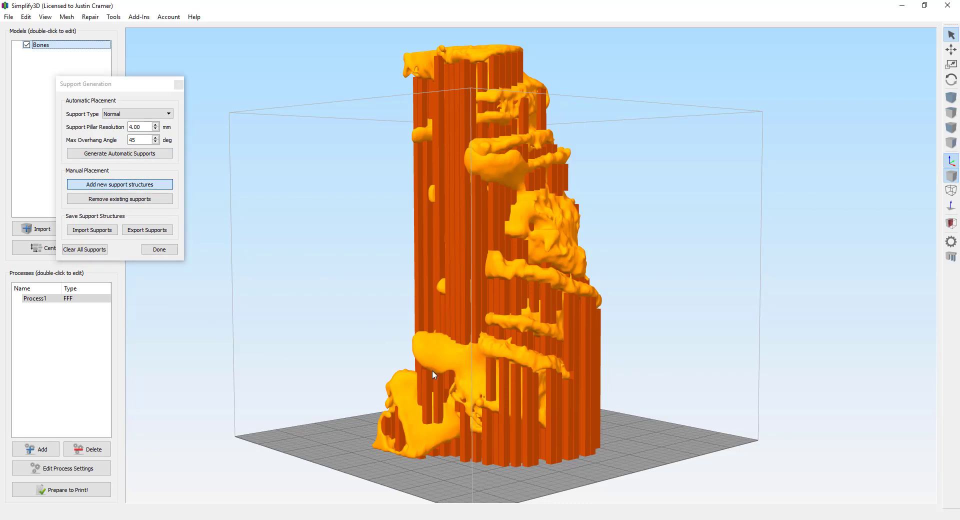
Set the maximum overhang angle to 30 degrees and regenerate the automatic supports.
{"action": "double_click", "coordinate": [145, 140]}
{"action": "type", "text": "3"}
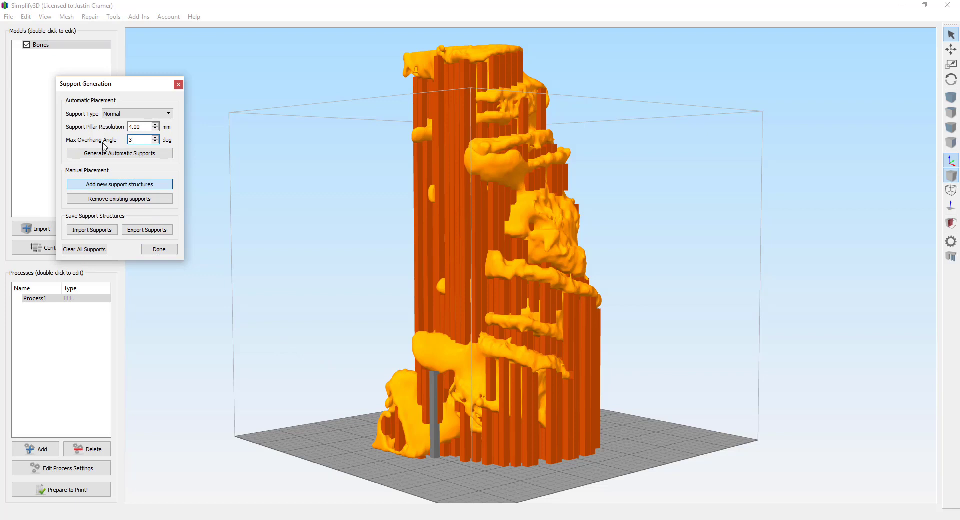
{"action": "type", "text": "0"}
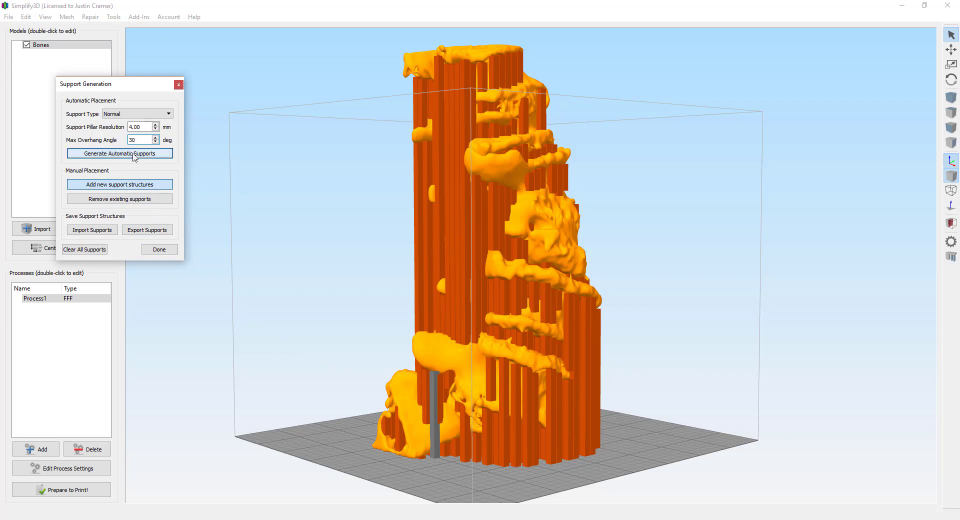
{"action": "left_click", "coordinate": [134, 155]}
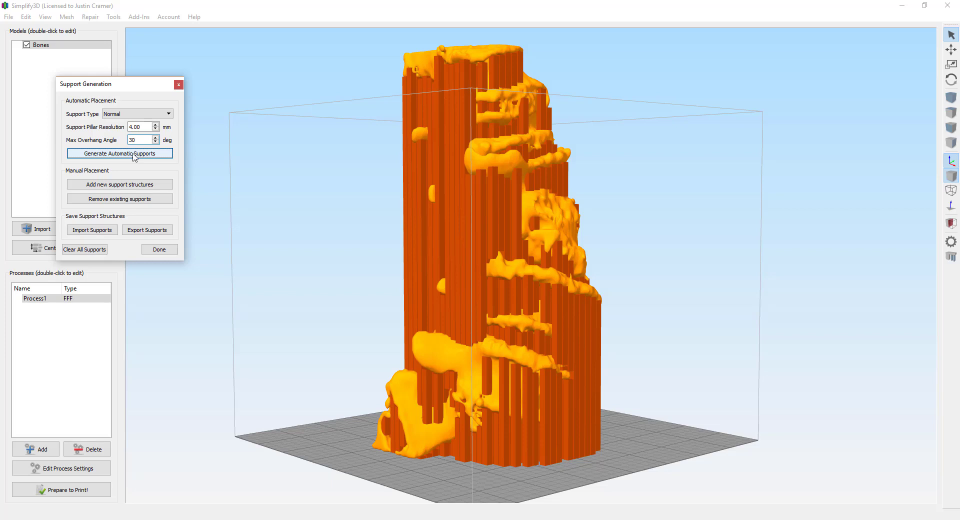
Change the maximum overhang angle to 60 degrees and regenerate the automatic supports.
{"action": "double_click", "coordinate": [134, 139]}
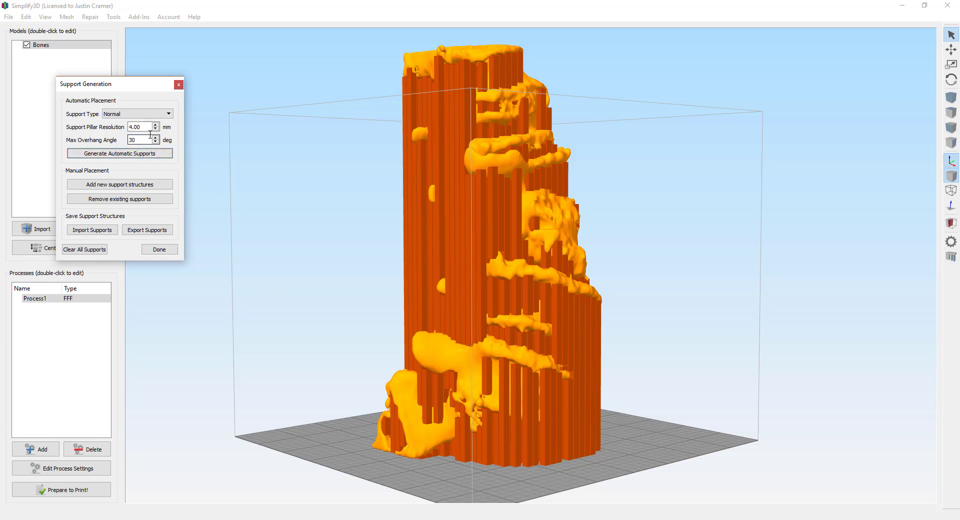
{"action": "type", "text": "60"}
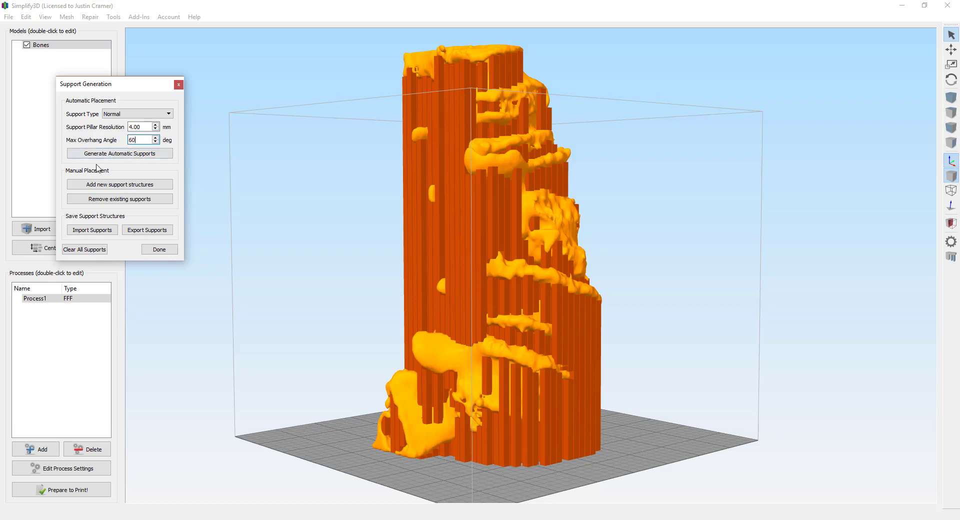
{"action": "left_click", "coordinate": [117, 153]}
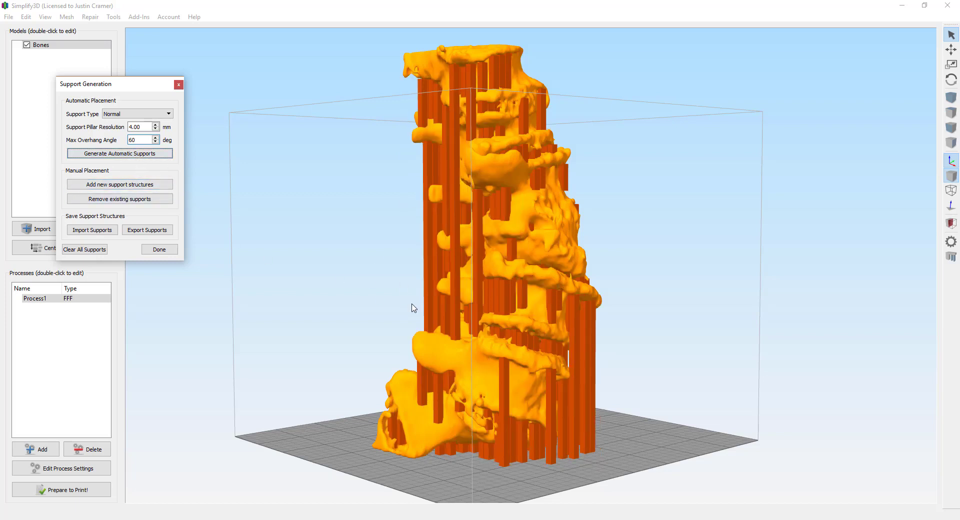
Return the maximum overhang angle to 45 degrees, regenerate the automatic supports and finish support generation.
{"action": "double_click", "coordinate": [144, 142]}
{"action": "type", "text": "45"}
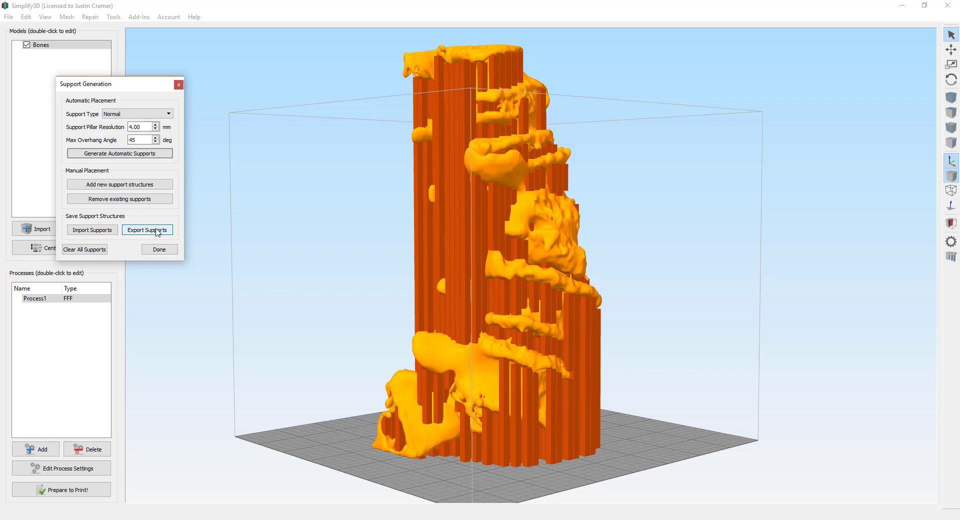
{"action": "left_click", "coordinate": [161, 250]}
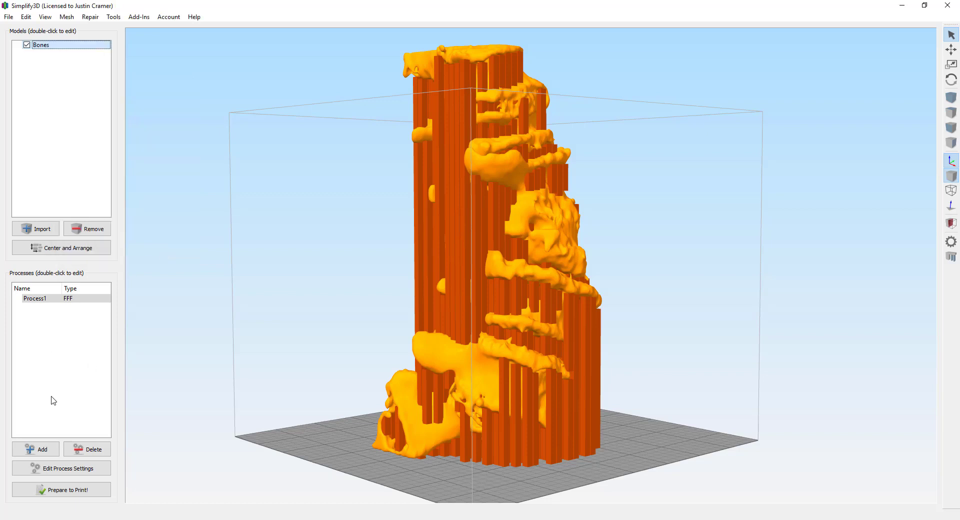
Open the settings of Process1, toggle the advanced options off and on again, and move the dialog over the model view.
{"action": "left_click", "coordinate": [60, 469]}
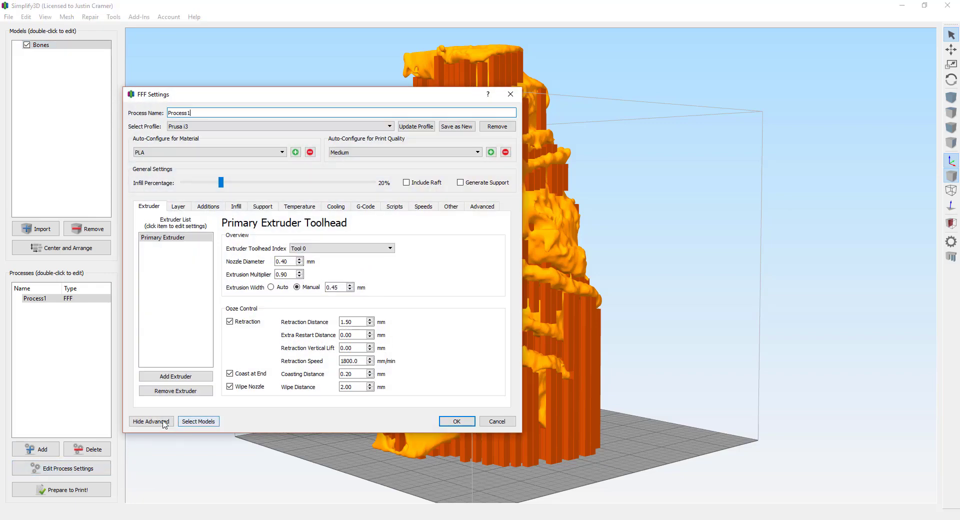
{"action": "left_click", "coordinate": [141, 424]}
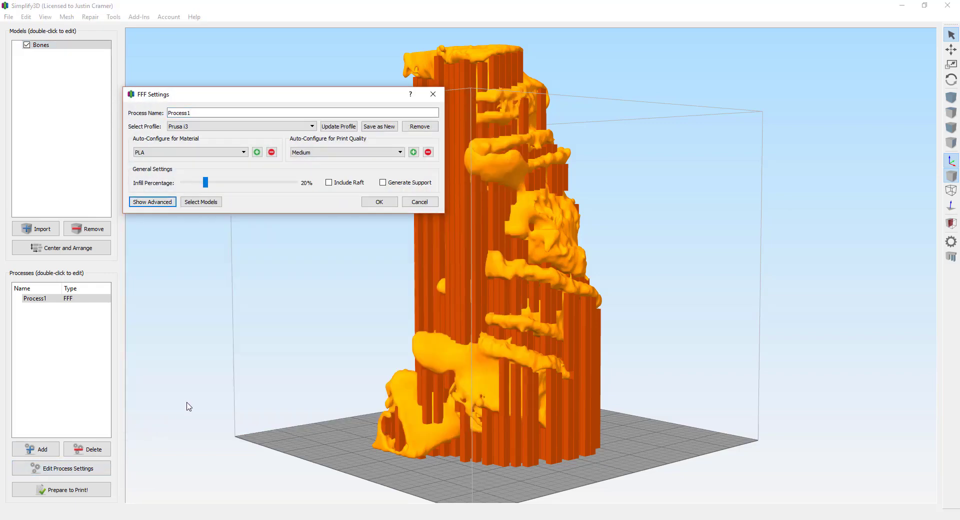
{"action": "left_click", "coordinate": [156, 202]}
{"action": "left_click_drag", "start_coordinate": [324, 96], "coordinate": [490, 108]}
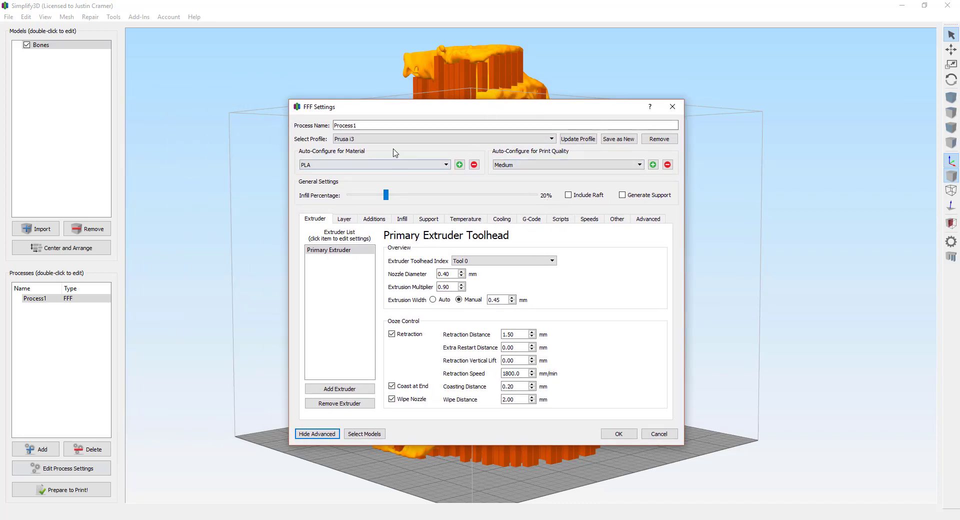
Check the process name and the available printer profiles, keeping Prusa i3 selected.
{"action": "left_click", "coordinate": [376, 124]}
{"action": "left_click", "coordinate": [552, 139]}
{"action": "left_click", "coordinate": [553, 142]}
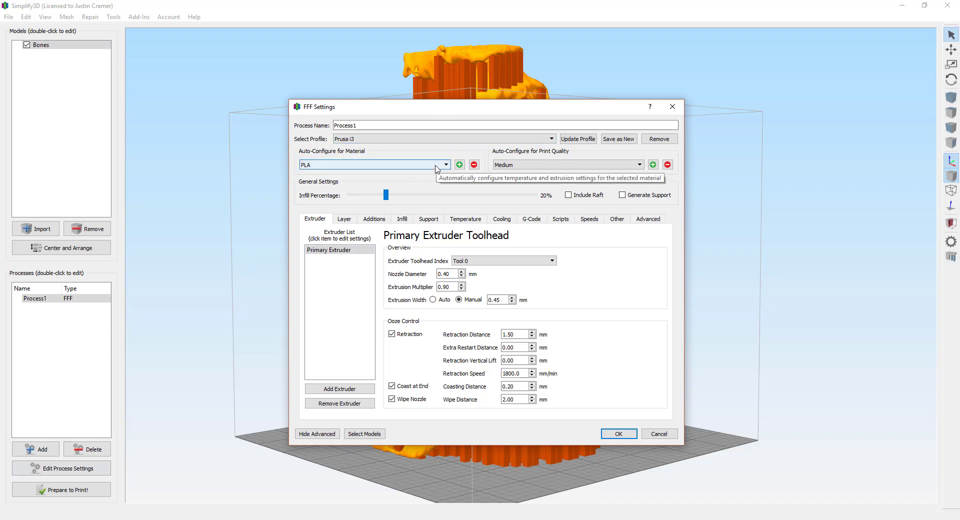
Check the available print quality presets, keeping Medium, and view the layer settings of Process1.
{"action": "left_click", "coordinate": [519, 167]}
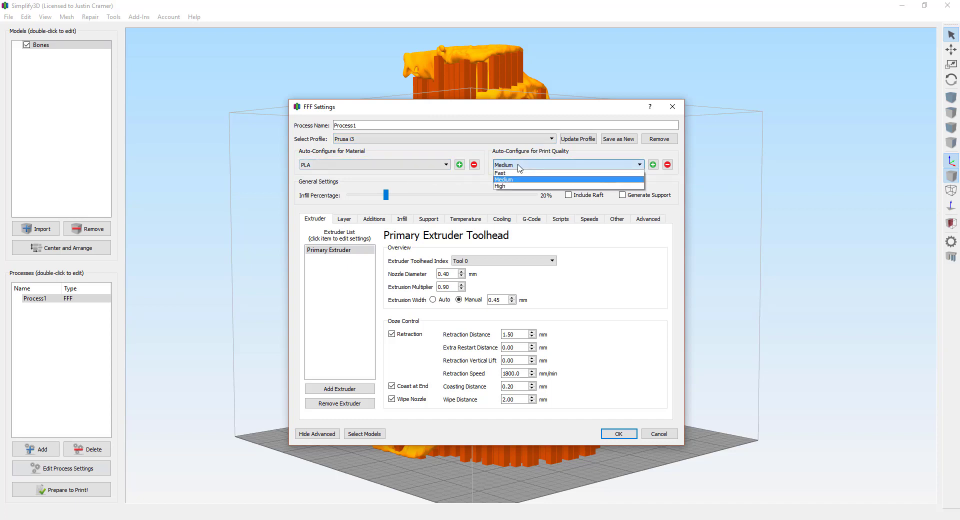
{"action": "left_click", "coordinate": [515, 179]}
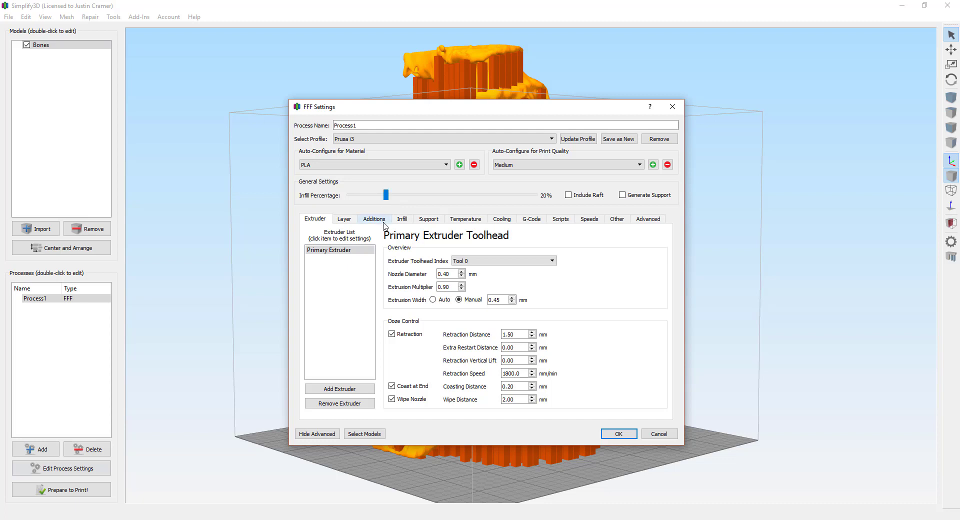
{"action": "left_click", "coordinate": [344, 220]}
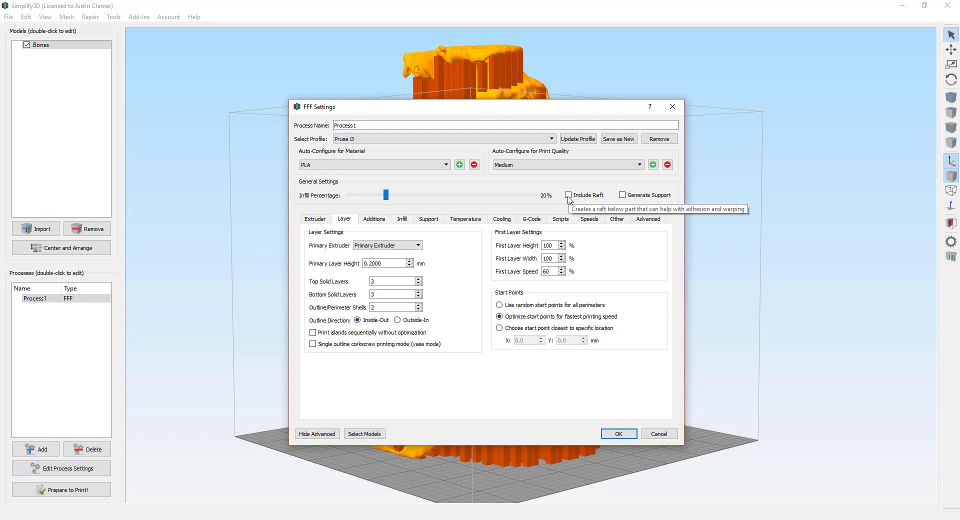
Try including a raft, generating support and turning off the skirt/brim for Process1.
{"action": "left_click", "coordinate": [569, 195]}
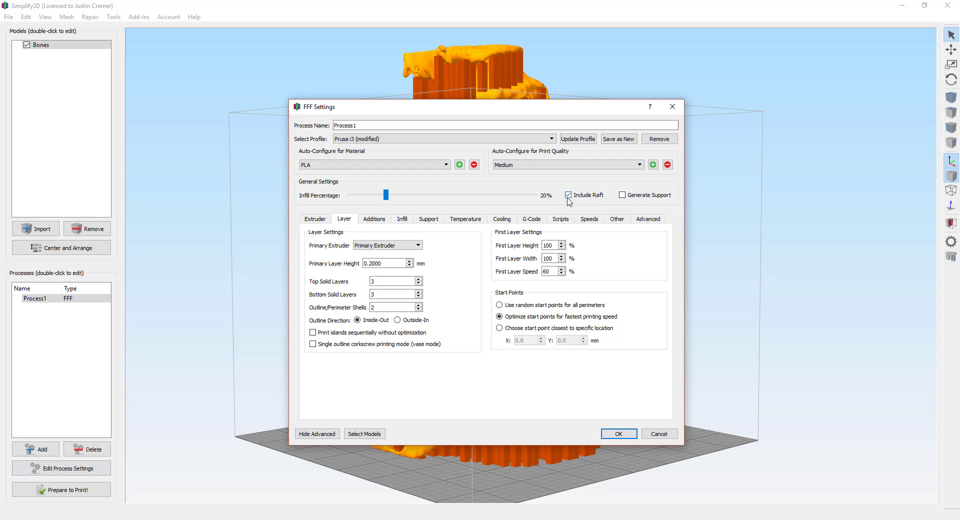
{"action": "left_click", "coordinate": [622, 196]}
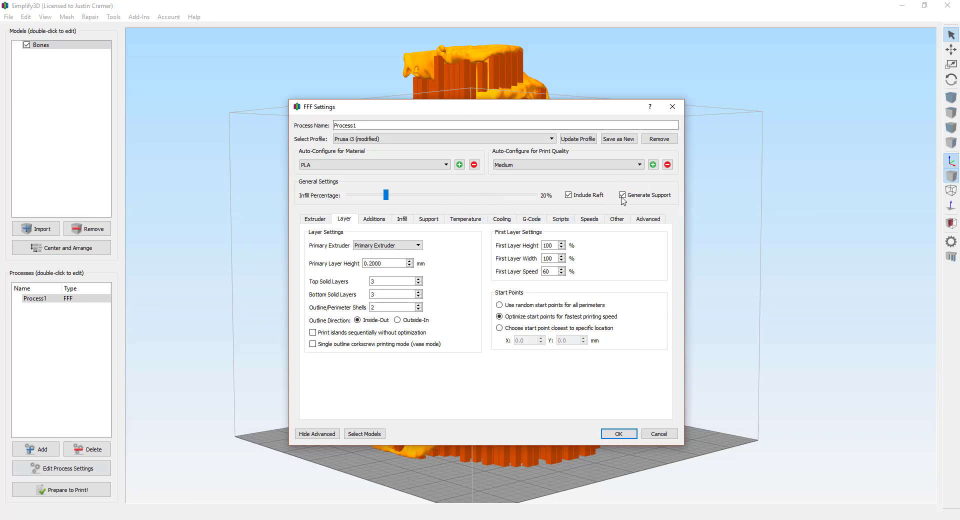
{"action": "left_click", "coordinate": [374, 220]}
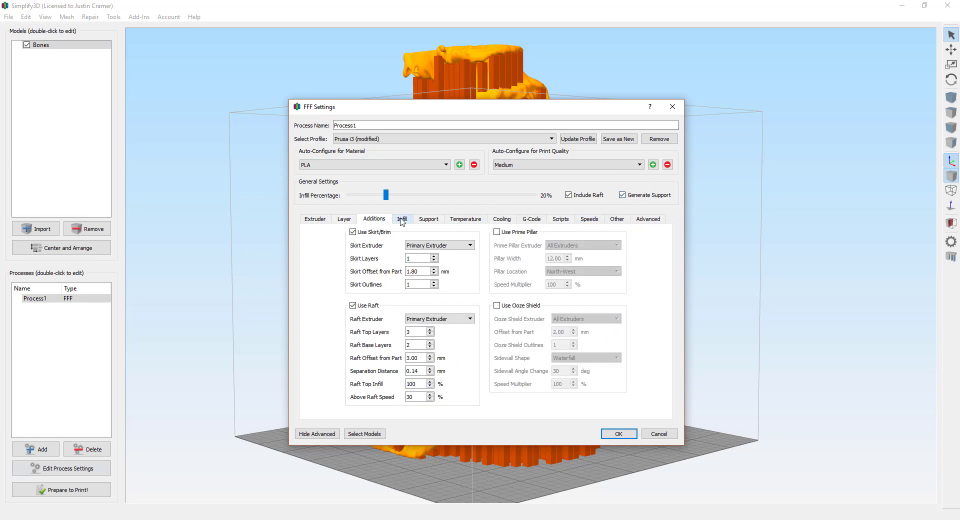
{"action": "left_click", "coordinate": [403, 219]}
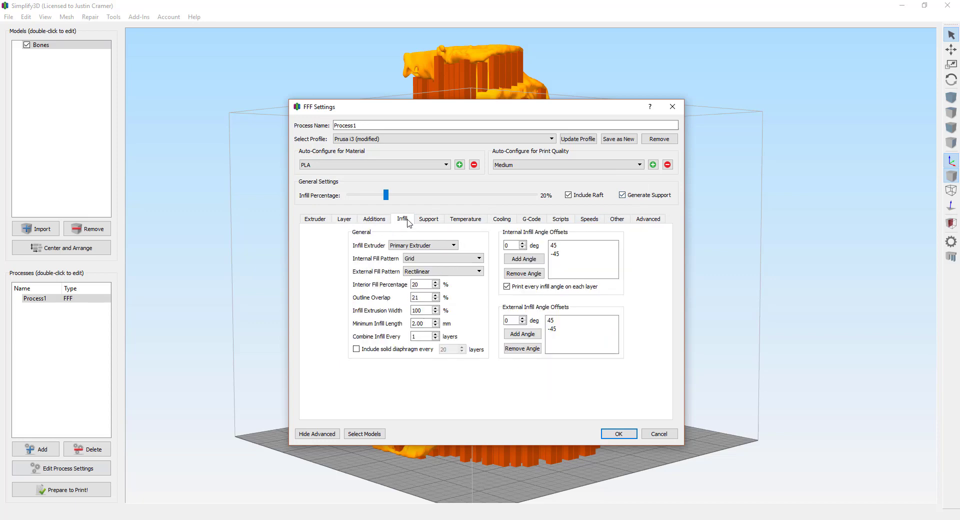
{"action": "left_click", "coordinate": [378, 220]}
{"action": "left_click", "coordinate": [353, 232]}
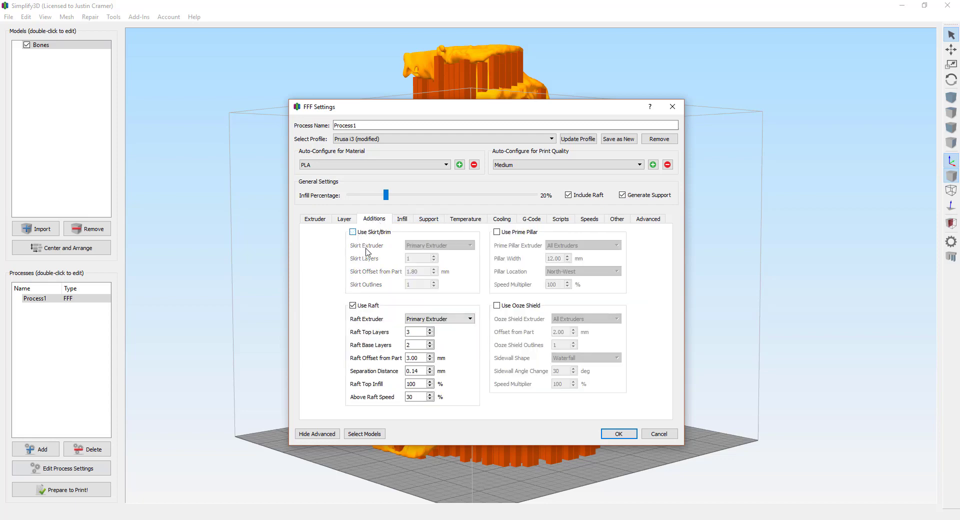
{"action": "mouse_move", "coordinate": [368, 254]}
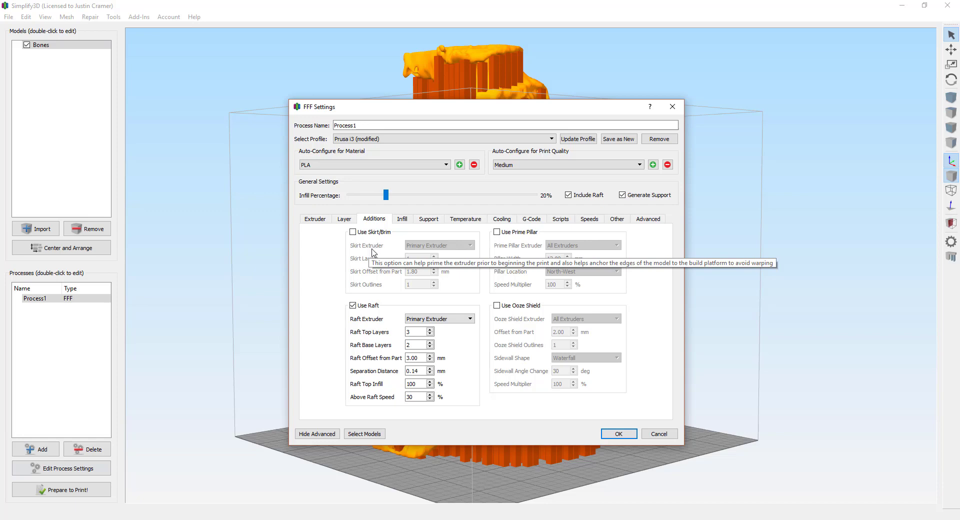
Review the infill, support, temperature, cooling, G-code, script and speed settings, and leave the process settings without saving.
{"action": "left_click", "coordinate": [402, 221]}
{"action": "left_click", "coordinate": [429, 220]}
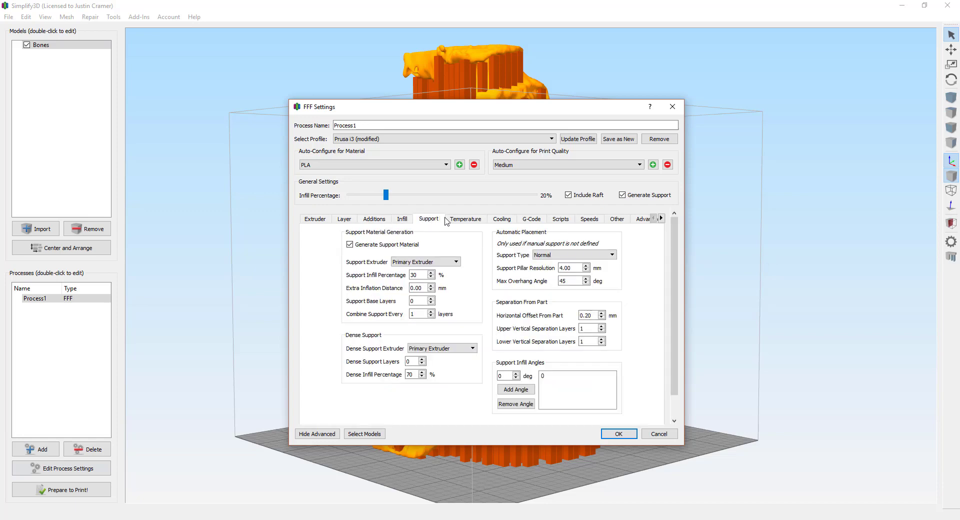
{"action": "left_click", "coordinate": [475, 221]}
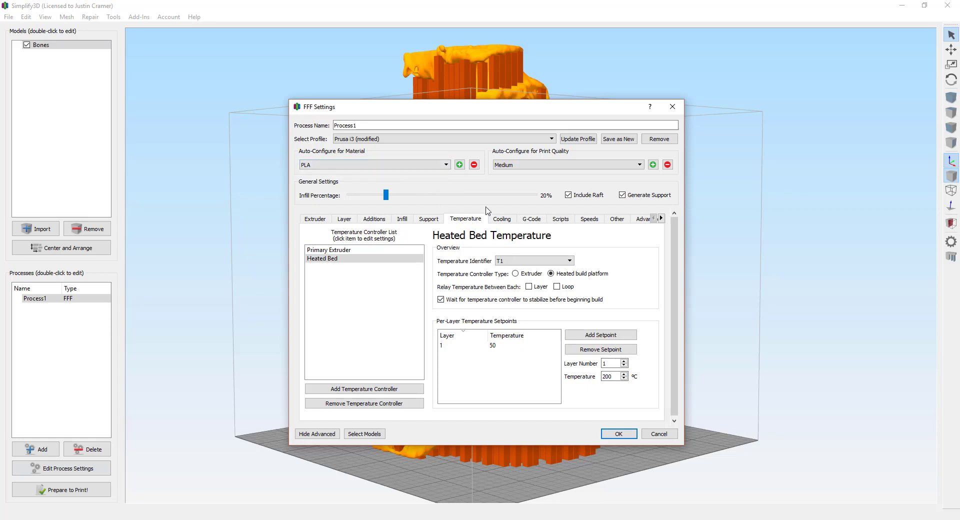
{"action": "left_click", "coordinate": [503, 220]}
{"action": "left_click", "coordinate": [527, 221]}
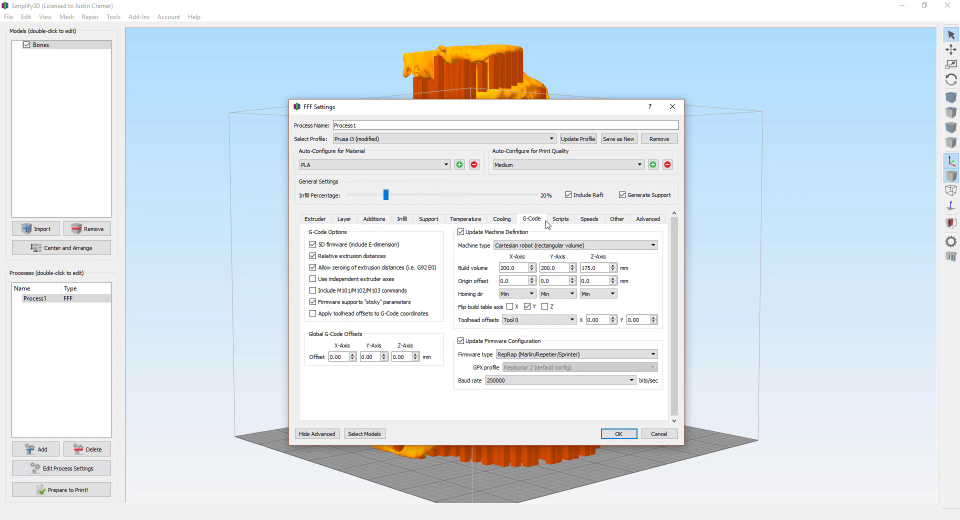
{"action": "left_click", "coordinate": [560, 220]}
{"action": "left_click", "coordinate": [588, 220]}
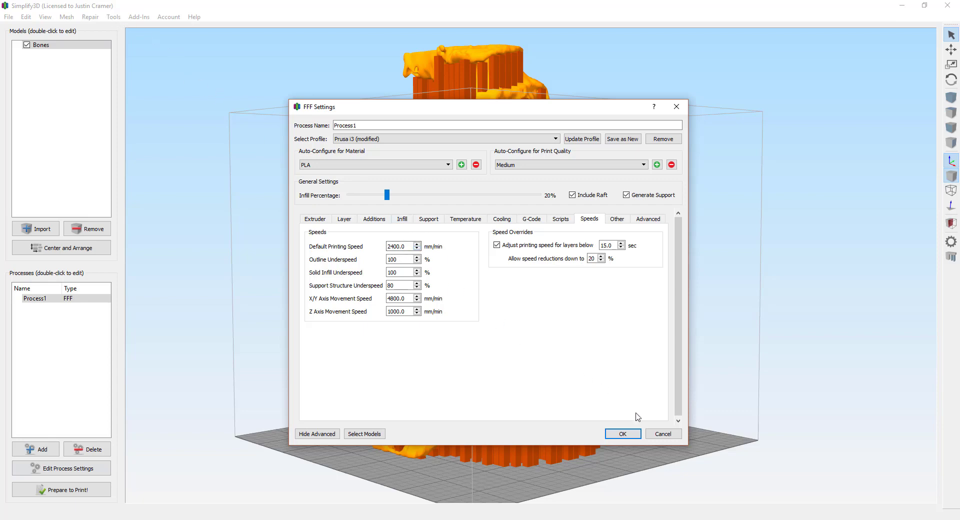
{"action": "left_click", "coordinate": [670, 434]}
Set the speed display units to mm/s in the general options.
{"action": "left_click", "coordinate": [113, 16]}
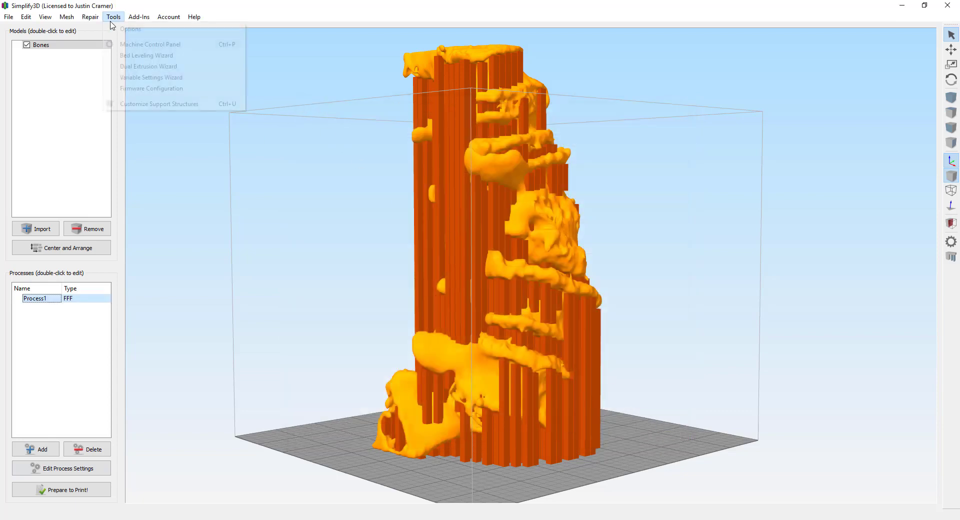
{"action": "left_click", "coordinate": [119, 29]}
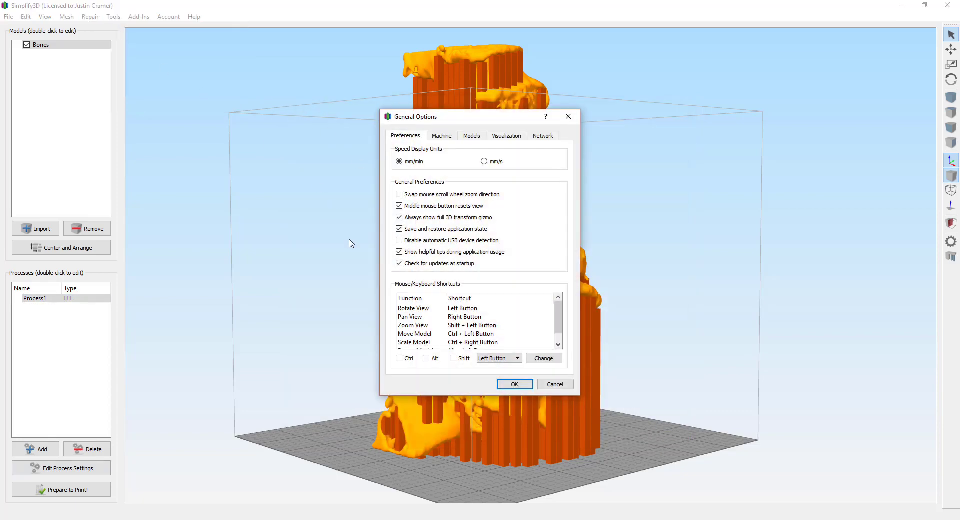
{"action": "left_click", "coordinate": [485, 162]}
{"action": "left_click", "coordinate": [515, 385]}
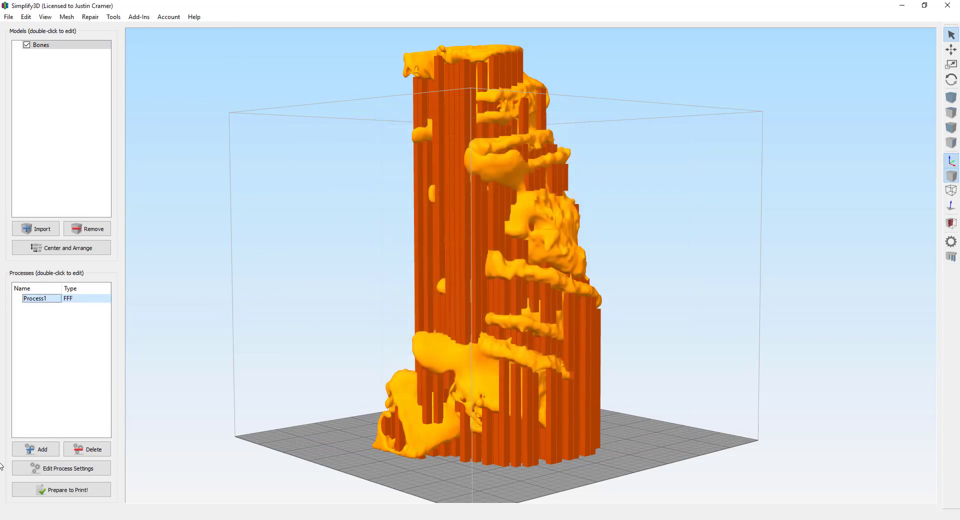
Reopen the settings of Process1, examine the printing speeds, speed overrides and advanced options, and close them without changes.
{"action": "left_click", "coordinate": [60, 469]}
{"action": "left_click", "coordinate": [595, 220]}
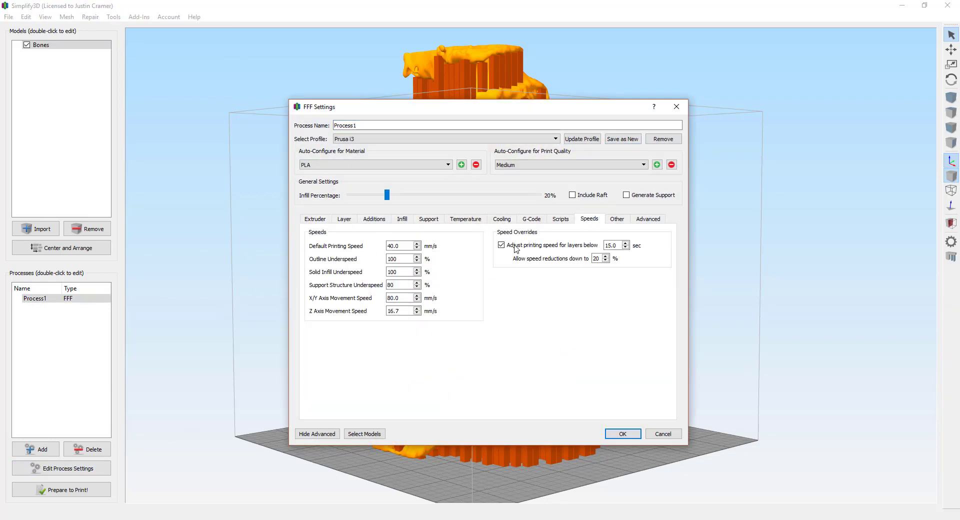
{"action": "left_click", "coordinate": [404, 245]}
{"action": "mouse_move", "coordinate": [524, 250]}
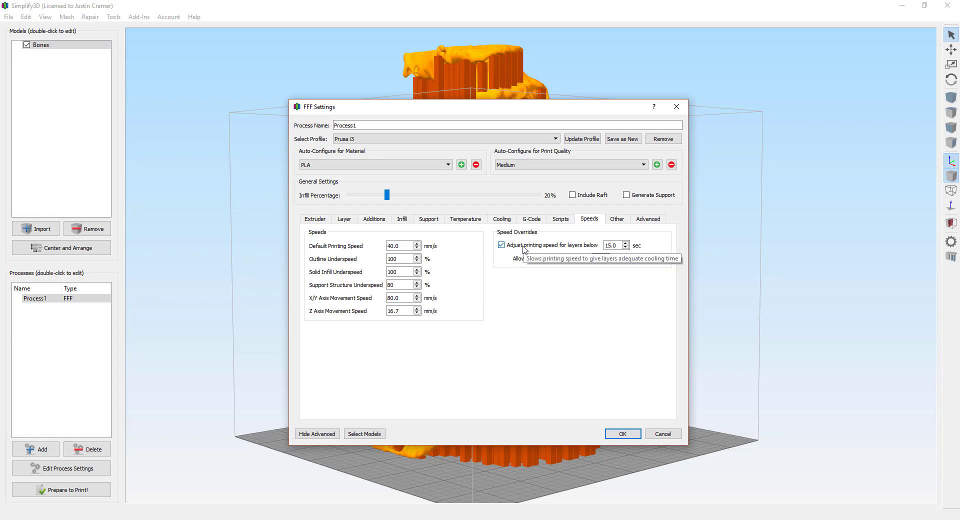
{"action": "left_click", "coordinate": [645, 219]}
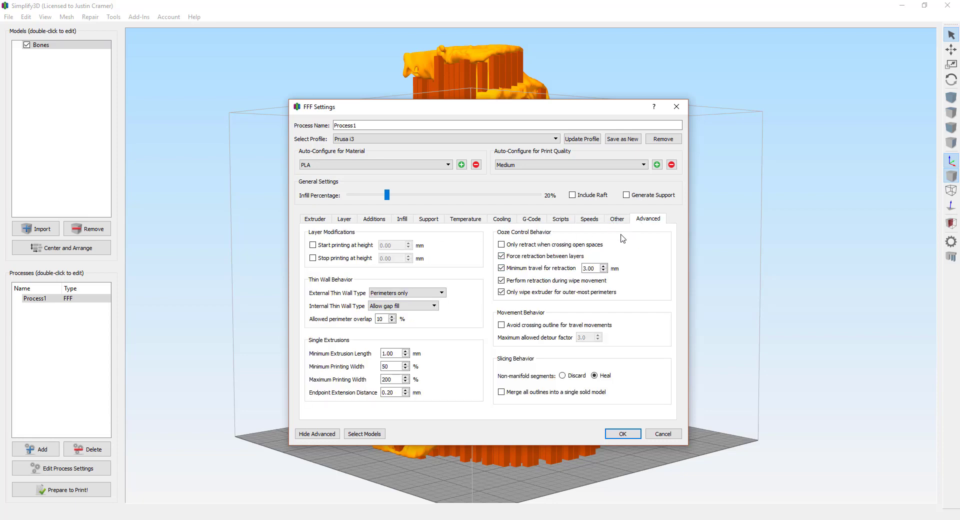
{"action": "left_click", "coordinate": [659, 434]}
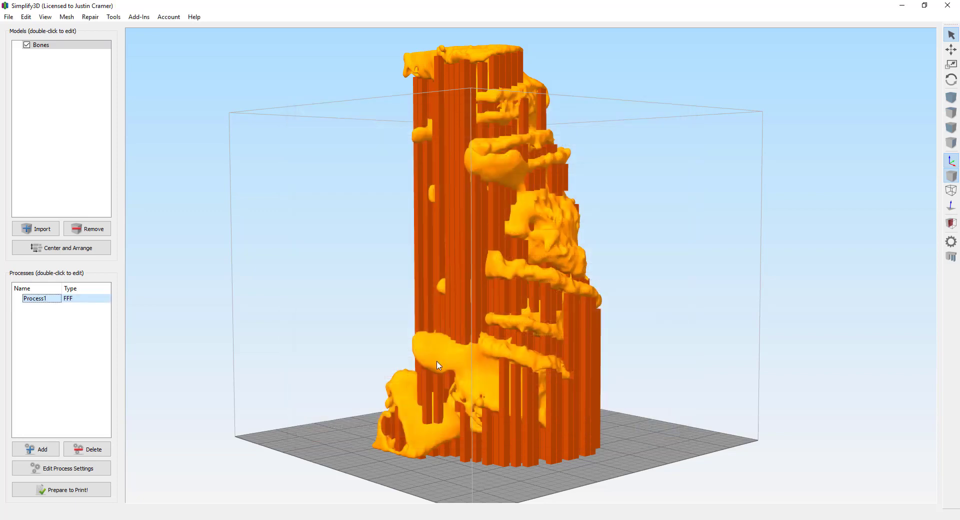
Prepare the Bones model for printing with support generation enabled, and view the G-code save dialog without saving.
{"action": "left_click", "coordinate": [70, 493]}
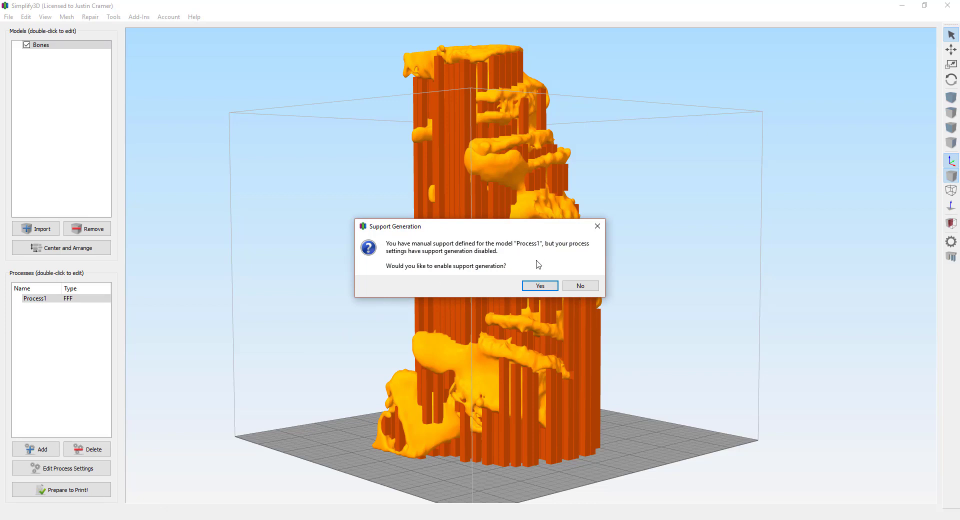
{"action": "left_click", "coordinate": [539, 286]}
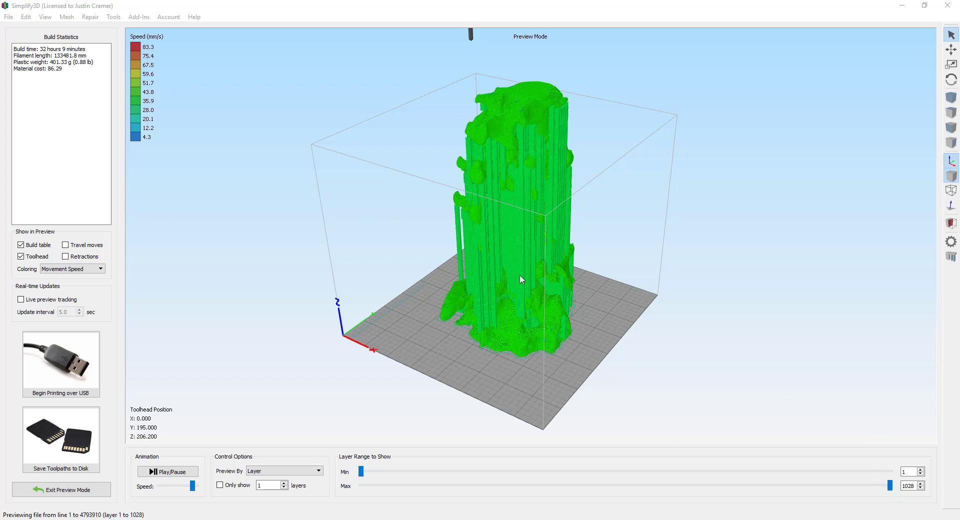
{"action": "left_click", "coordinate": [61, 444]}
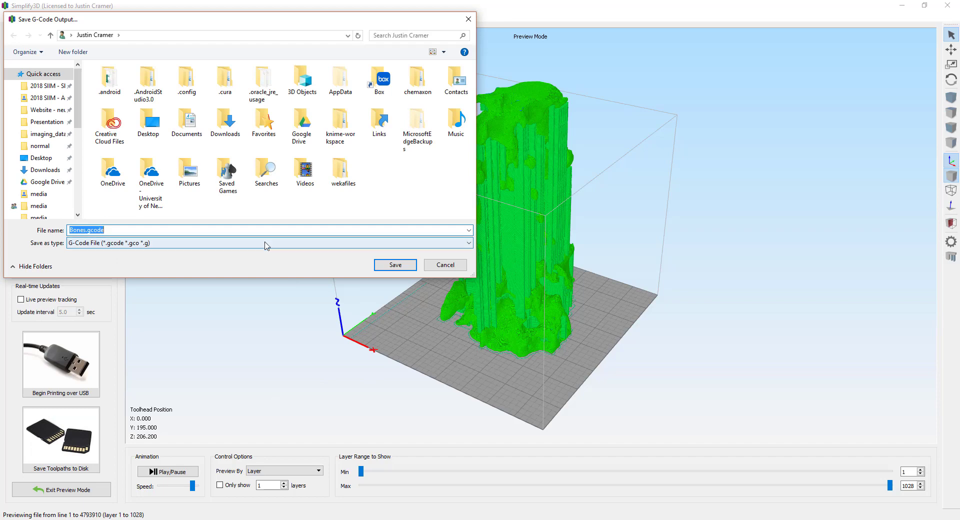
{"action": "left_click", "coordinate": [445, 265]}
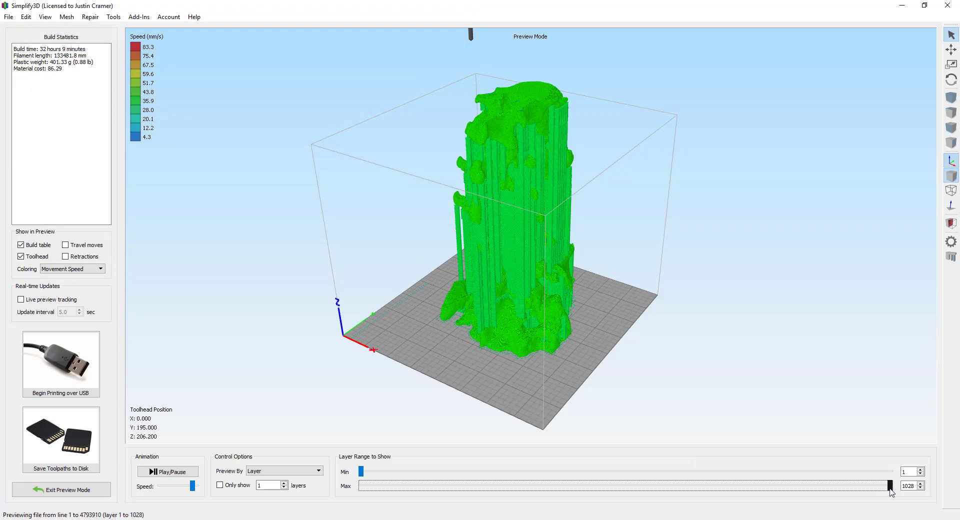
Limit the toolpath preview to layer 1, inspect it up close, and compare it with layer 2 before returning to layer 1.
{"action": "left_click_drag", "start_coordinate": [889, 488], "coordinate": [352, 500]}
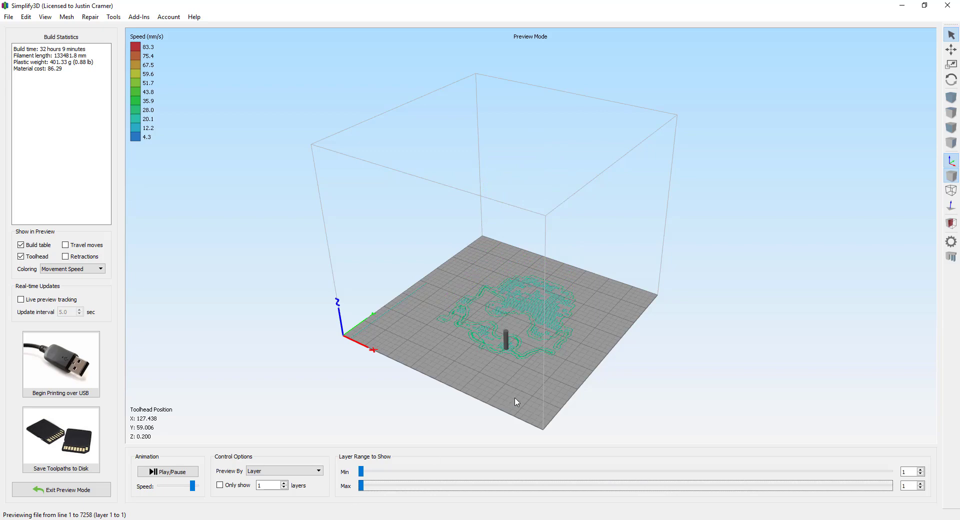
{"action": "scroll", "coordinate": [570, 382], "scroll_direction": "up", "scroll_amount": 3}
{"action": "scroll", "coordinate": [570, 382], "scroll_direction": "up", "scroll_amount": 3}
{"action": "right_click_drag", "start_coordinate": [565, 416], "coordinate": [557, 143]}
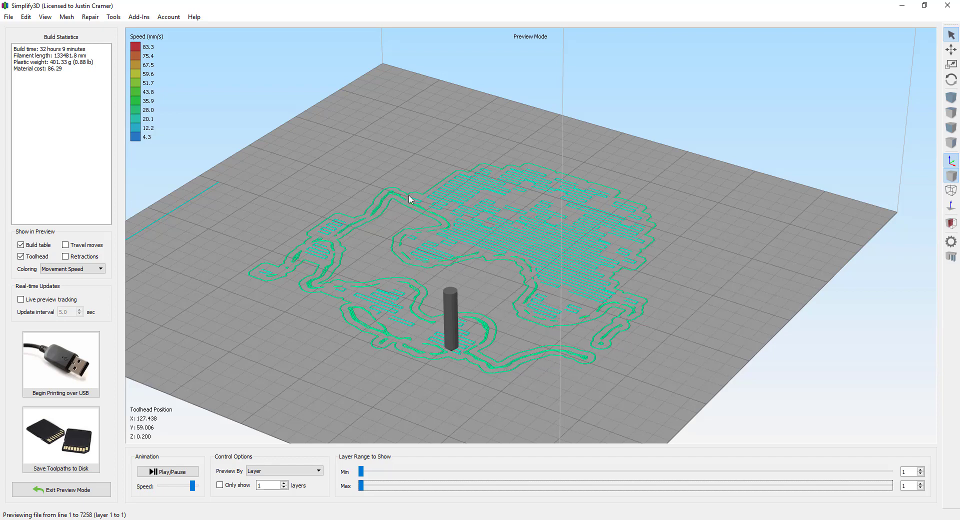
{"action": "left_click", "coordinate": [920, 483]}
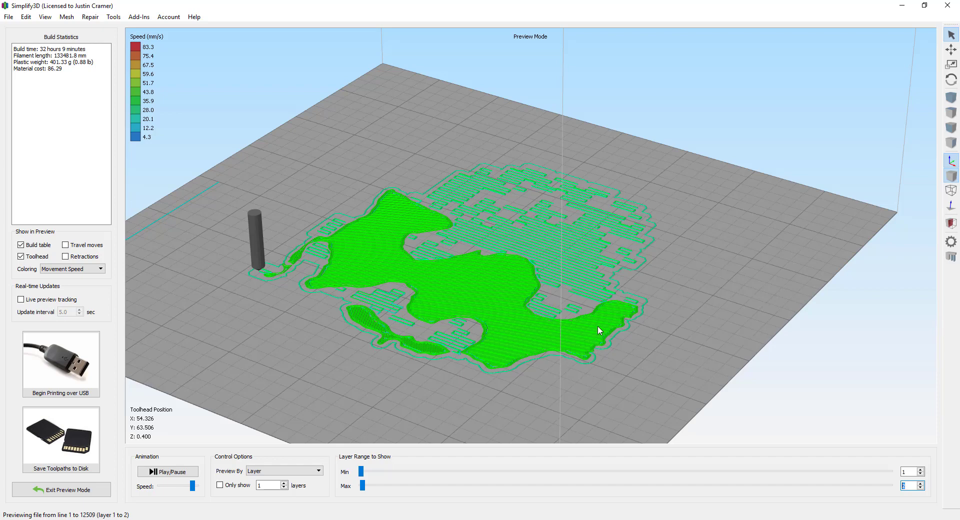
{"action": "left_click", "coordinate": [920, 487]}
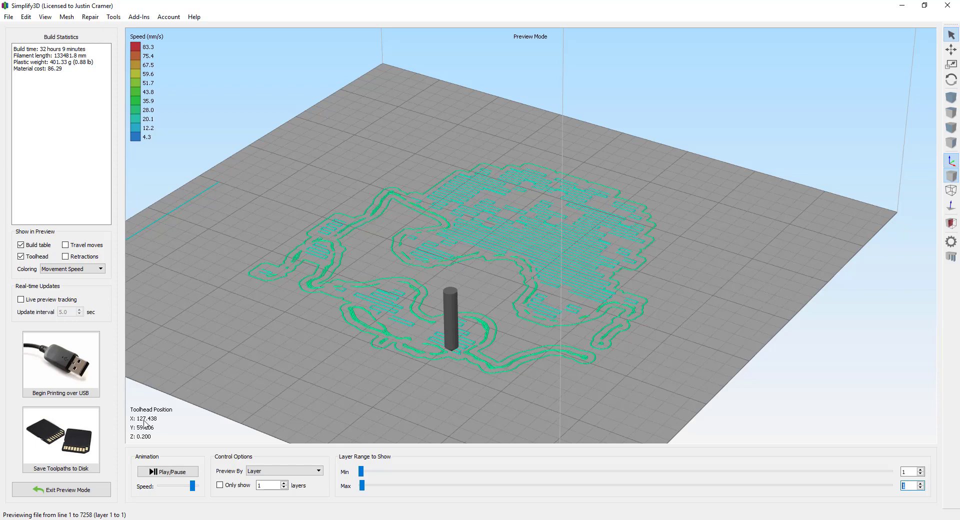
Exit the toolpath preview and remove the Bones model from the build platform.
{"action": "left_click", "coordinate": [89, 490]}
{"action": "scroll", "coordinate": [397, 357], "scroll_direction": "down", "scroll_amount": 8}
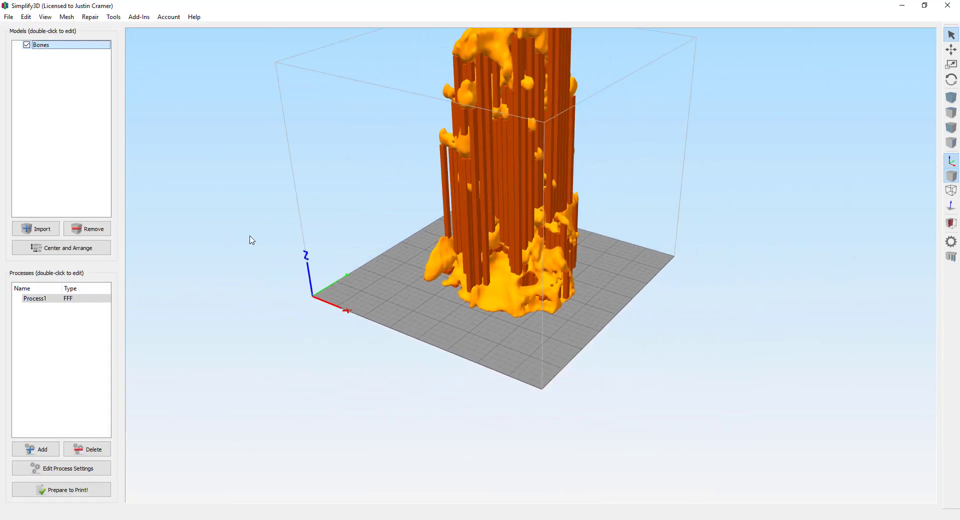
{"action": "left_click", "coordinate": [93, 228]}
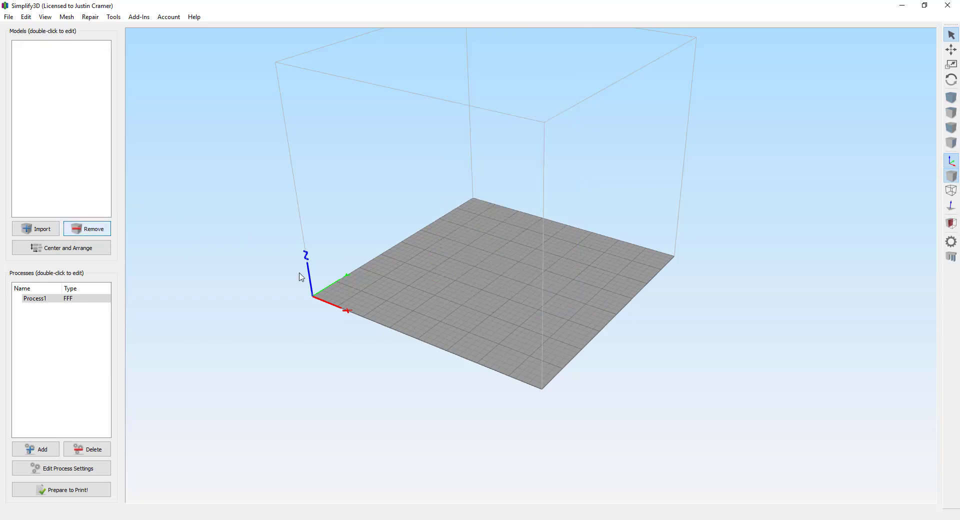
Import the lumbar_degen_trimmed model onto the empty build platform.
{"action": "left_click_drag", "start_coordinate": [145, 16], "coordinate": [518, 315]}
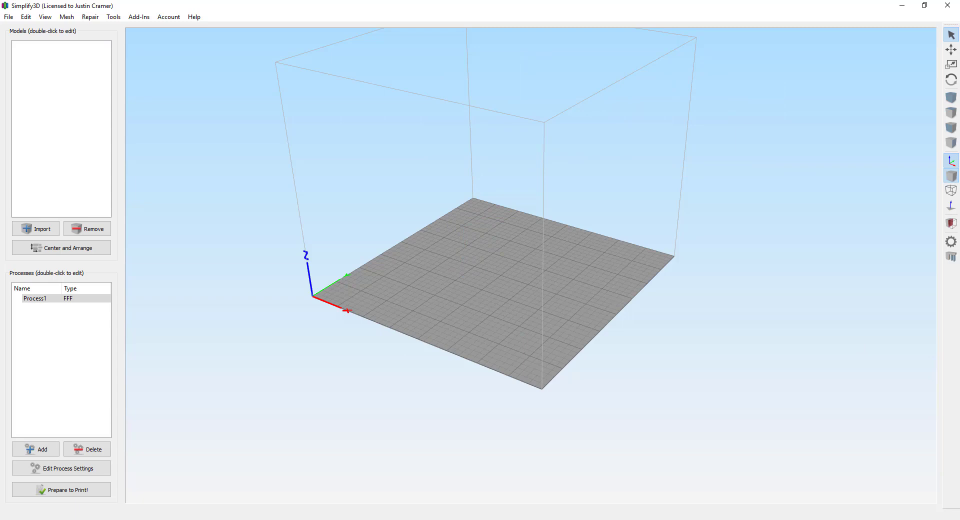
{"action": "left_click_drag", "start_coordinate": [957, 170], "coordinate": [531, 338]}
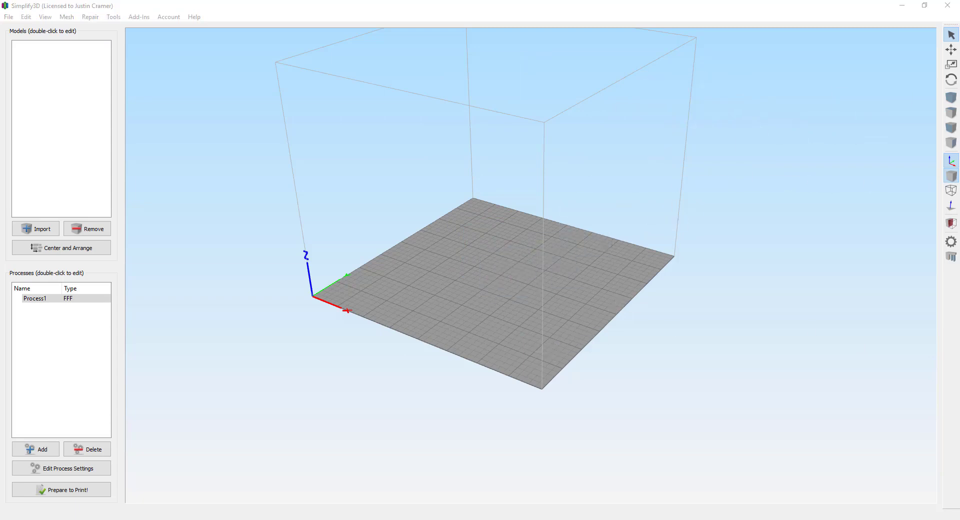
{"action": "double_click", "coordinate": [450, 9]}
{"action": "left_click_drag", "start_coordinate": [20, 89], "coordinate": [556, 304]}
{"action": "left_click", "coordinate": [851, 9]}
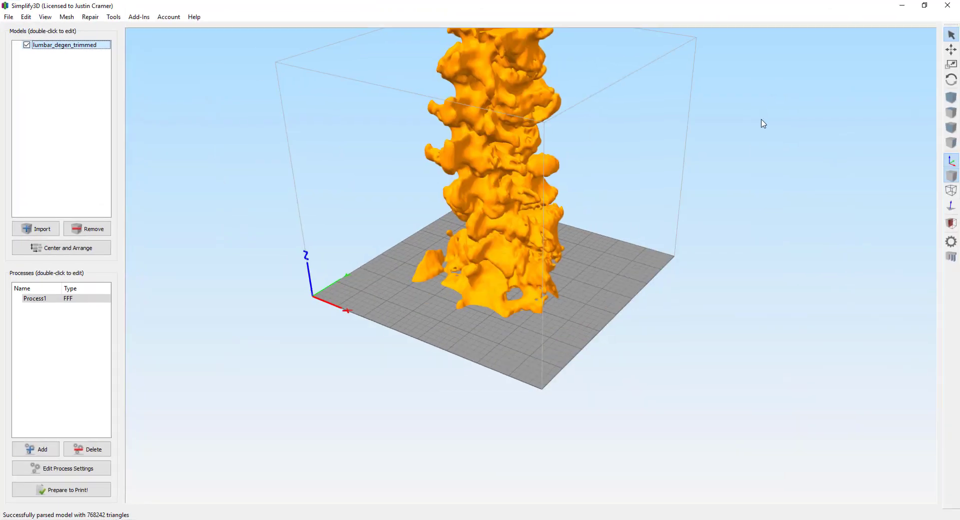
Prepare the lumbar_degen_trimmed model for printing and limit its toolpath preview to layer 1 for a close look.
{"action": "left_click", "coordinate": [57, 492]}
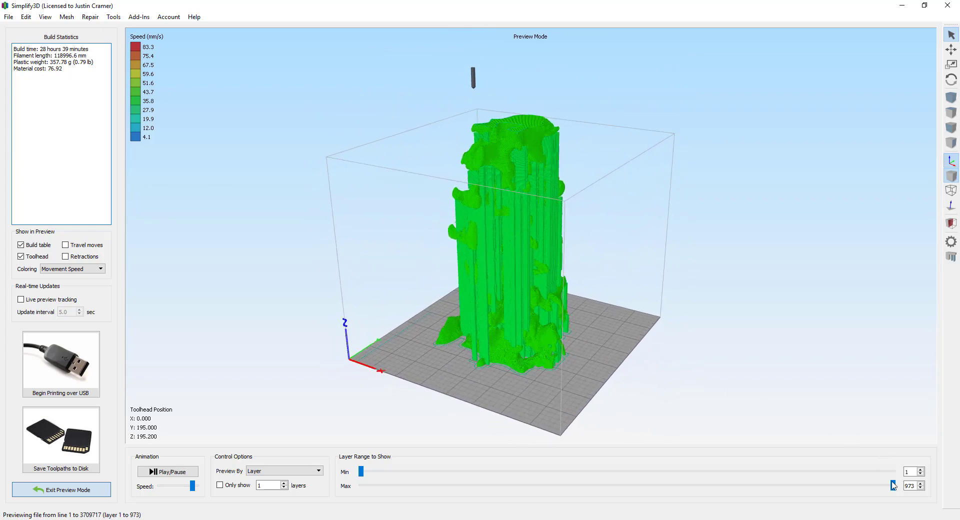
{"action": "left_click", "coordinate": [627, 485]}
{"action": "left_click_drag", "start_coordinate": [627, 484], "coordinate": [336, 502]}
{"action": "scroll", "coordinate": [495, 393], "scroll_direction": "up", "scroll_amount": 5}
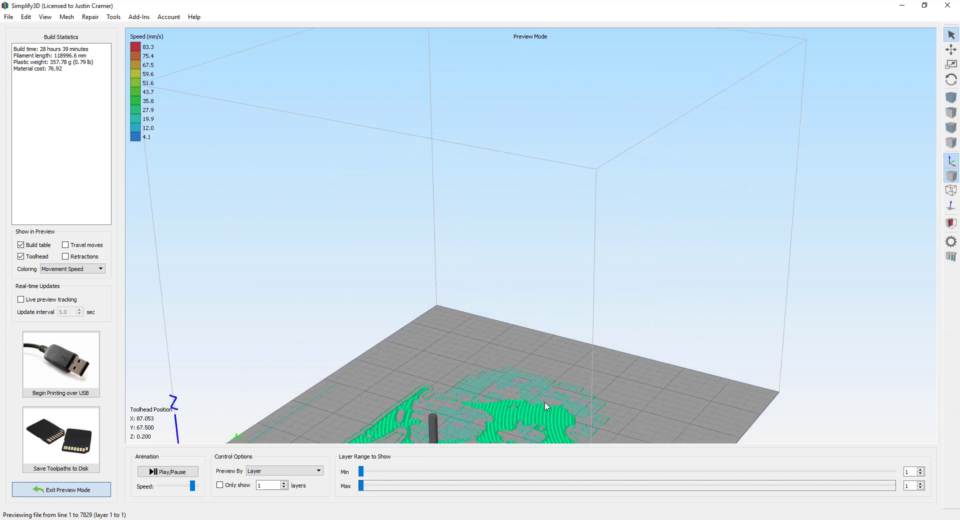
Raise the toolpath preview's maximum layer gradually from 1 to 31 to examine how the model and its supports build up.
{"action": "scroll", "coordinate": [546, 403], "scroll_direction": "down", "scroll_amount": 5}
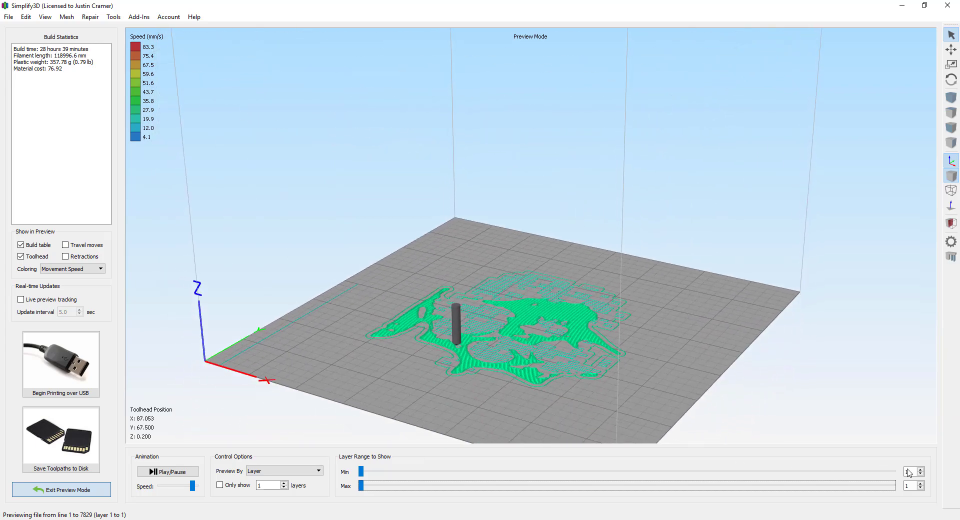
{"action": "left_click", "coordinate": [920, 487]}
{"action": "left_click", "coordinate": [921, 484]}
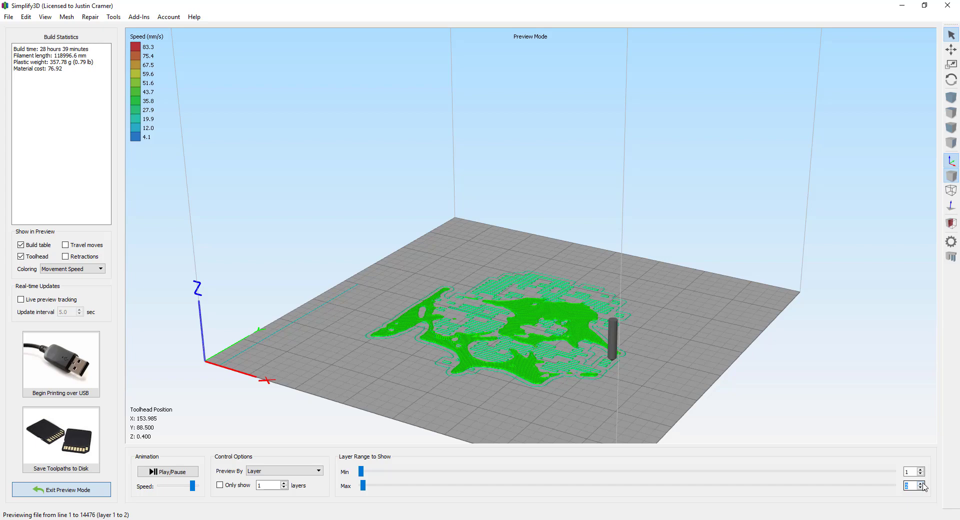
{"action": "left_click", "coordinate": [921, 483]}
{"action": "left_click", "coordinate": [920, 484]}
{"action": "left_click", "coordinate": [920, 483]}
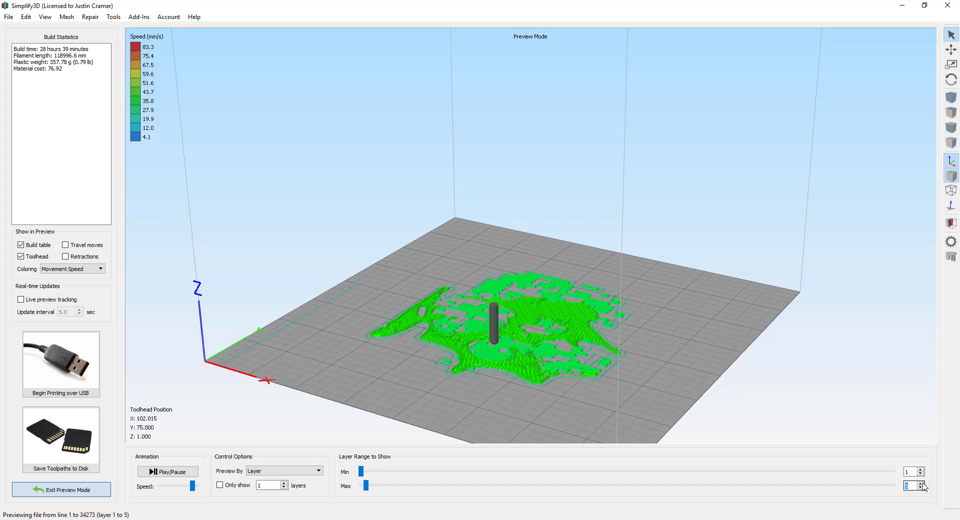
{"action": "left_click", "coordinate": [920, 483]}
{"action": "left_click", "coordinate": [920, 483]}
{"action": "left_click", "coordinate": [921, 483]}
{"action": "left_click", "coordinate": [921, 483]}
{"action": "left_click", "coordinate": [921, 483]}
{"action": "left_click", "coordinate": [920, 484]}
{"action": "left_click", "coordinate": [921, 483]}
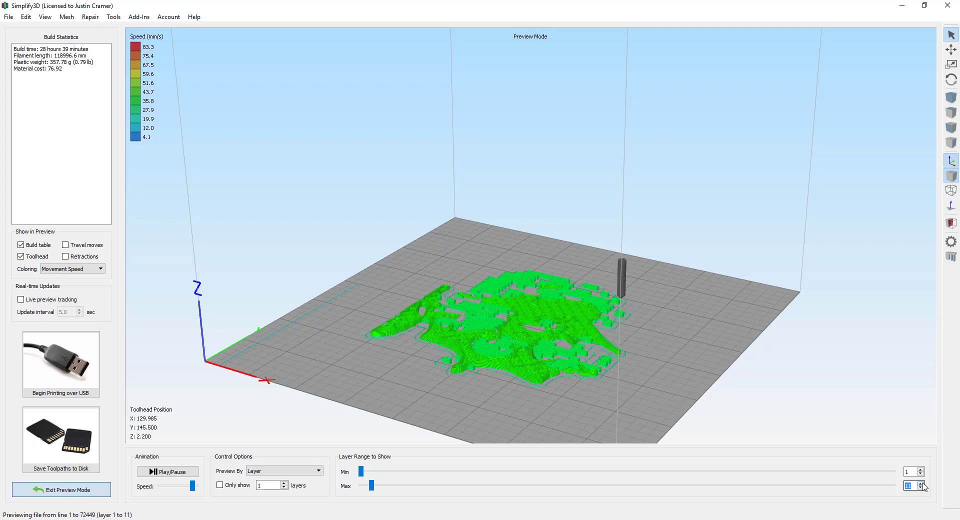
{"action": "left_click", "coordinate": [921, 484]}
{"action": "left_click", "coordinate": [921, 483]}
{"action": "left_click", "coordinate": [921, 483]}
{"action": "left_click", "coordinate": [921, 483]}
{"action": "left_click", "coordinate": [920, 483]}
{"action": "left_click", "coordinate": [921, 483]}
{"action": "left_click", "coordinate": [921, 483]}
{"action": "left_click", "coordinate": [921, 483]}
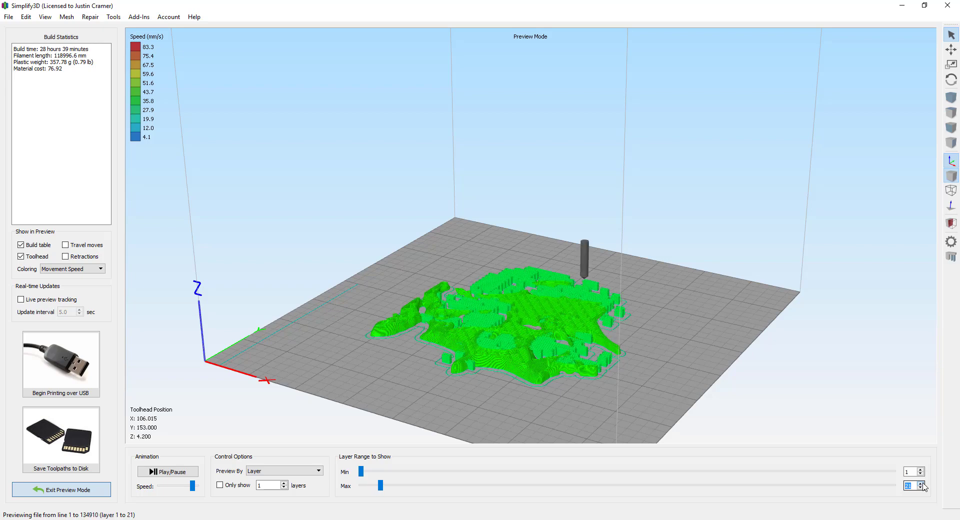
{"action": "left_click", "coordinate": [920, 483]}
{"action": "left_click", "coordinate": [921, 484]}
{"action": "left_click", "coordinate": [920, 484]}
{"action": "left_click", "coordinate": [921, 484]}
{"action": "left_click", "coordinate": [920, 484]}
{"action": "left_click", "coordinate": [921, 484]}
{"action": "left_click", "coordinate": [921, 484]}
{"action": "left_click", "coordinate": [921, 483]}
{"action": "left_click", "coordinate": [921, 483]}
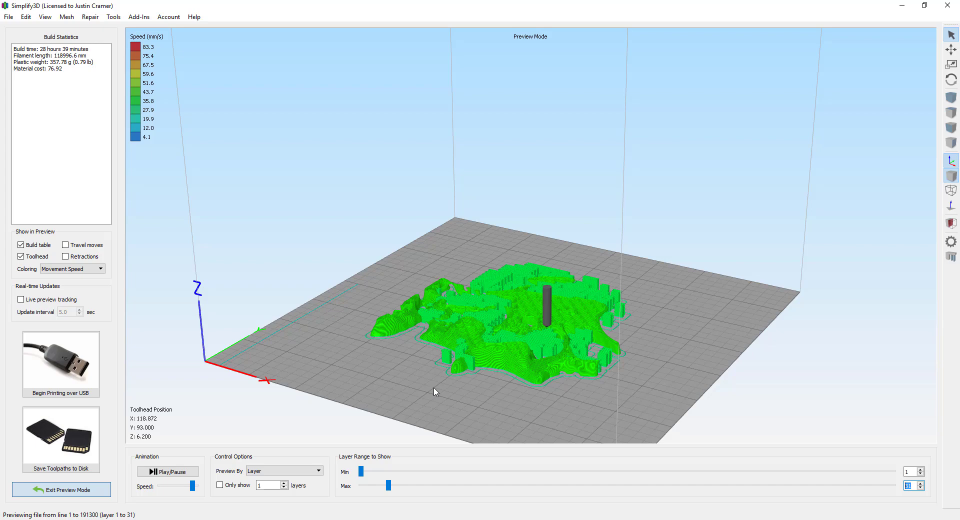
Step the toolpath preview's maximum layer back down to 17 and examine the partially built model.
{"action": "key", "text": "Down"}
{"action": "key", "text": "Down"}
{"action": "key", "text": "Down"}
{"action": "key", "text": "Down"}
{"action": "key", "text": "Down"}
{"action": "key", "text": "Down"}
{"action": "key", "text": "Down"}
{"action": "key", "text": "Down"}
{"action": "key", "text": "Down"}
{"action": "key", "text": "Down"}
{"action": "key", "text": "Down"}
{"action": "key", "text": "Down"}
{"action": "key", "text": "Down"}
{"action": "key", "text": "Down"}
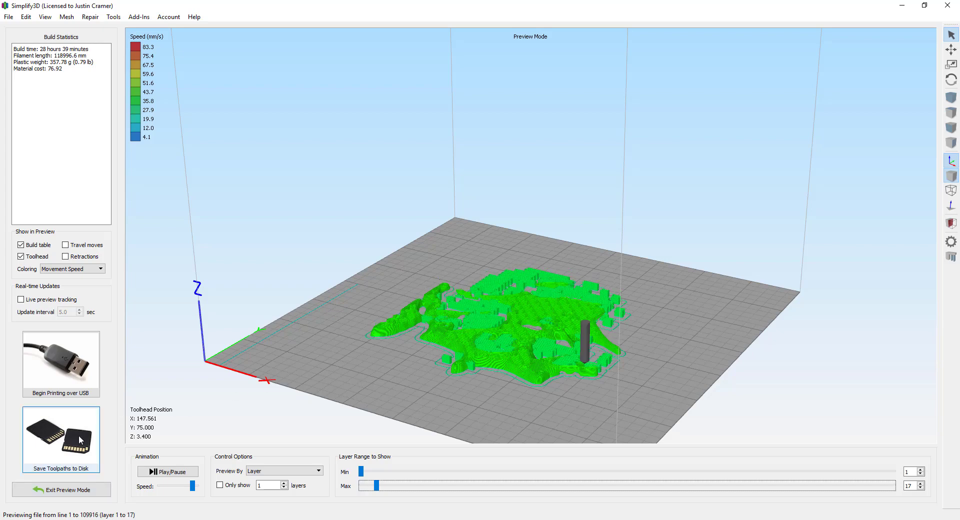